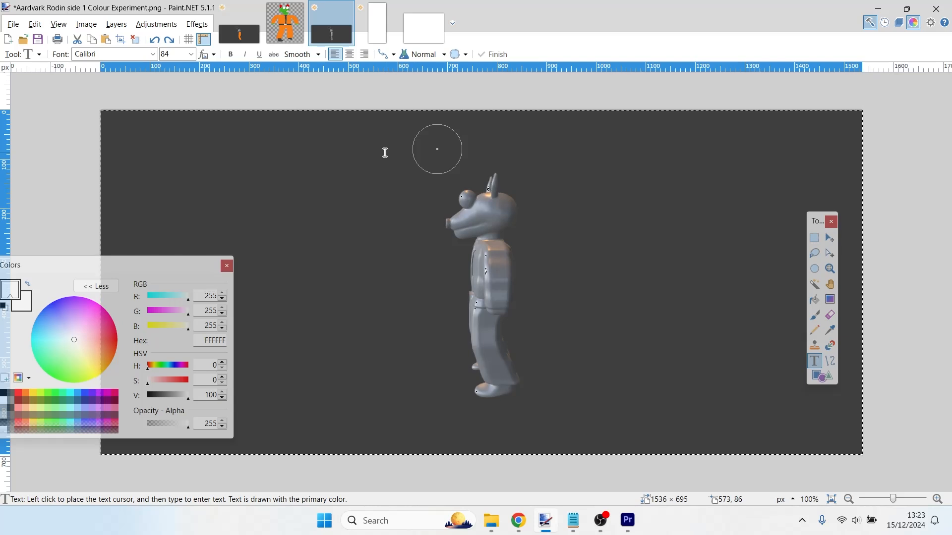
# Compare the uncoloured and partly painted Aardvark Rodin side views with the coloured humanoid aardvark reference image.
pyautogui.click(300, 27)
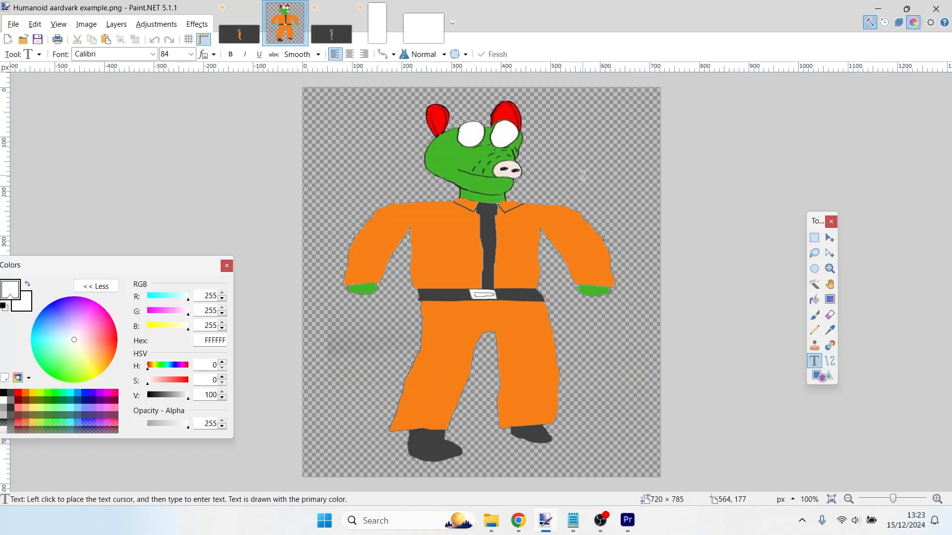
pyautogui.click(338, 31)
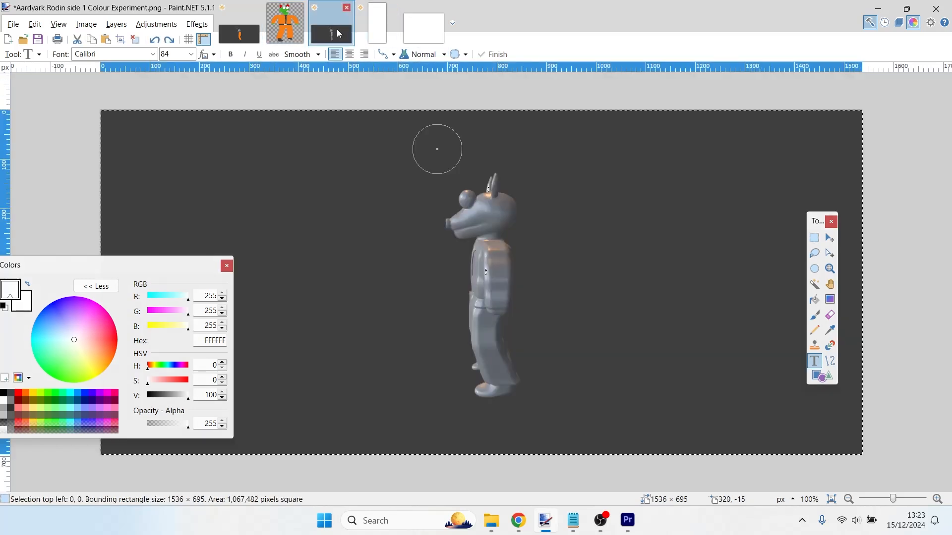
pyautogui.click(229, 39)
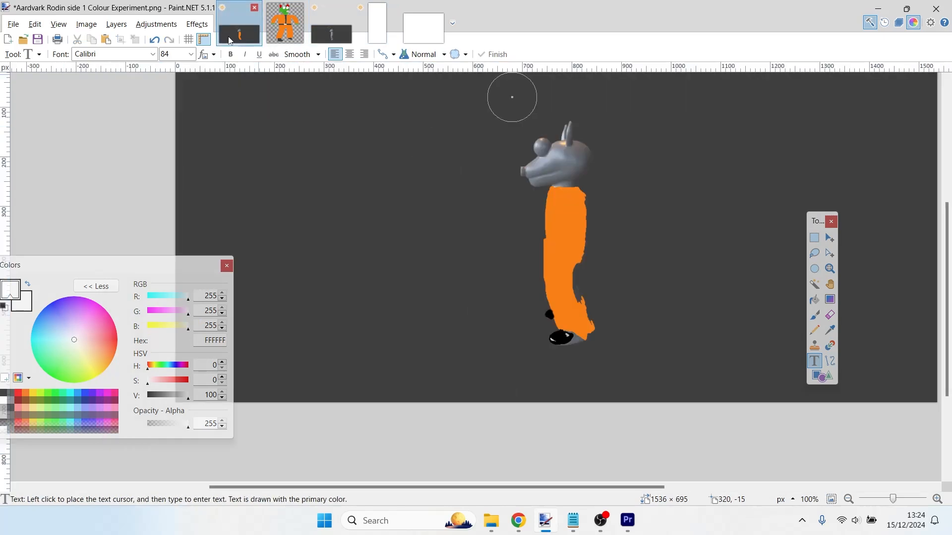
pyautogui.click(282, 24)
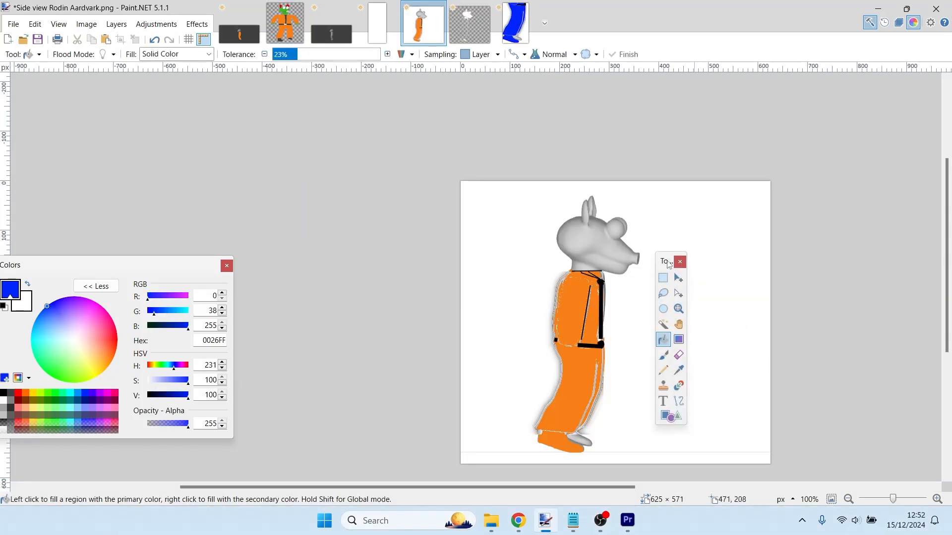
# Move the Tools window clear of the canvas and compare the orange-painted side view with the Humanoid aardvark example image.
pyautogui.moveTo(667, 262); pyautogui.dragTo(818, 221)
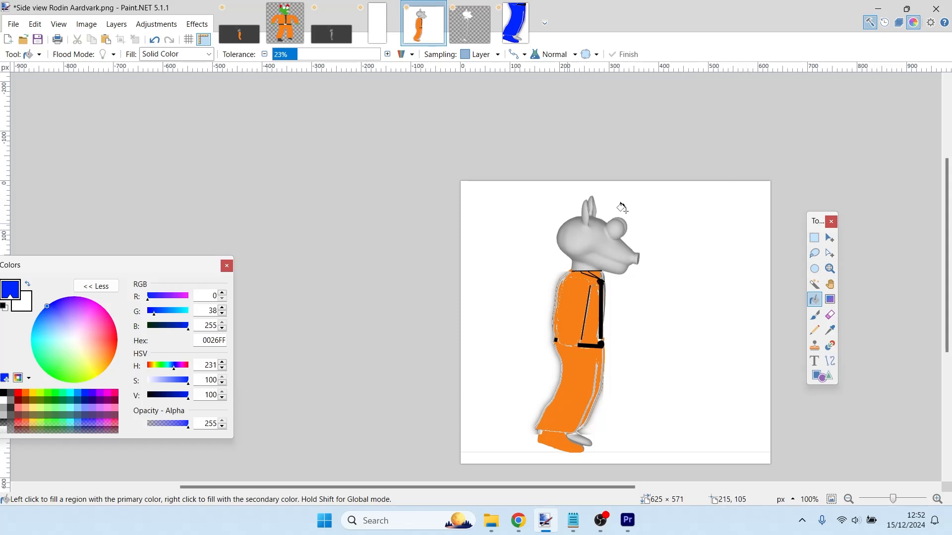
pyautogui.click(285, 22)
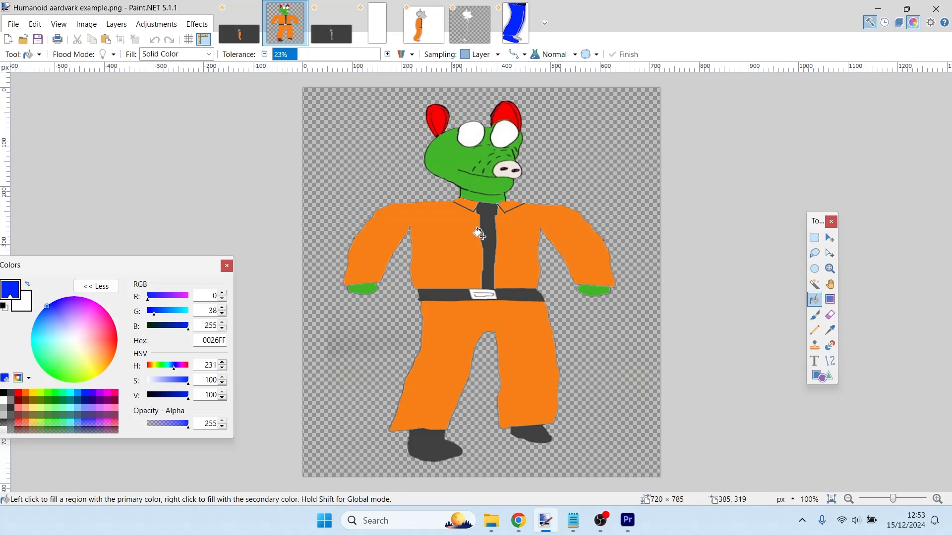
pyautogui.click(425, 35)
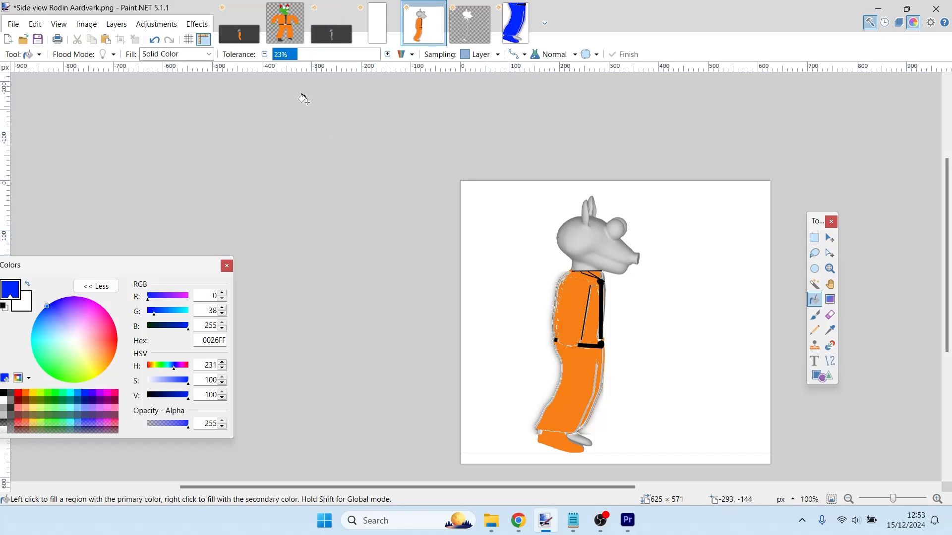
pyautogui.click(285, 31)
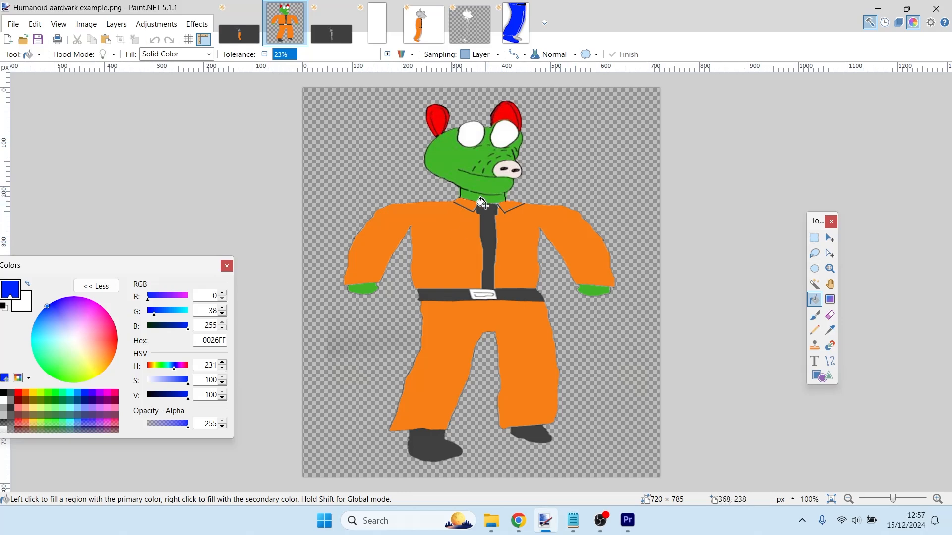
pyautogui.click(425, 28)
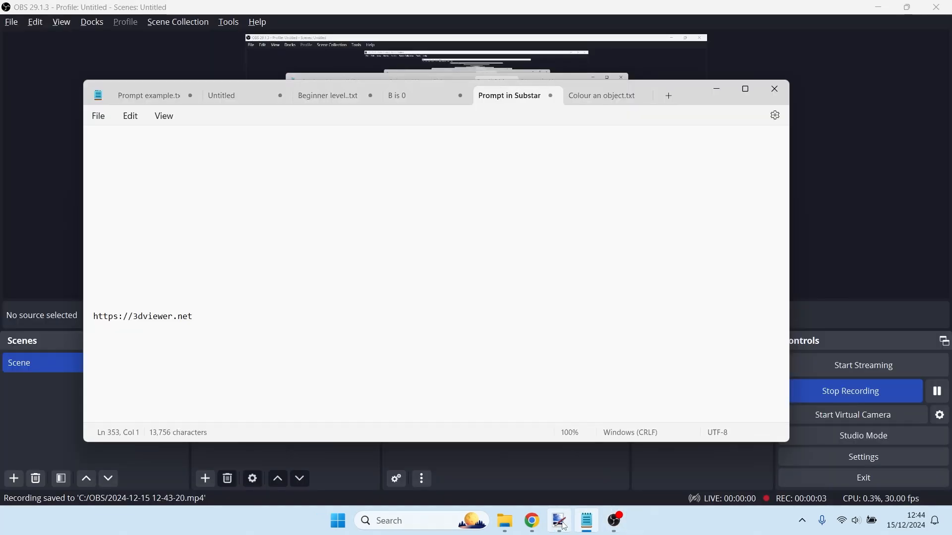
# Switch to Paint.NET and compare the unpainted grey side view with the coloured humanoid aardvark reference.
pyautogui.click(561, 522)
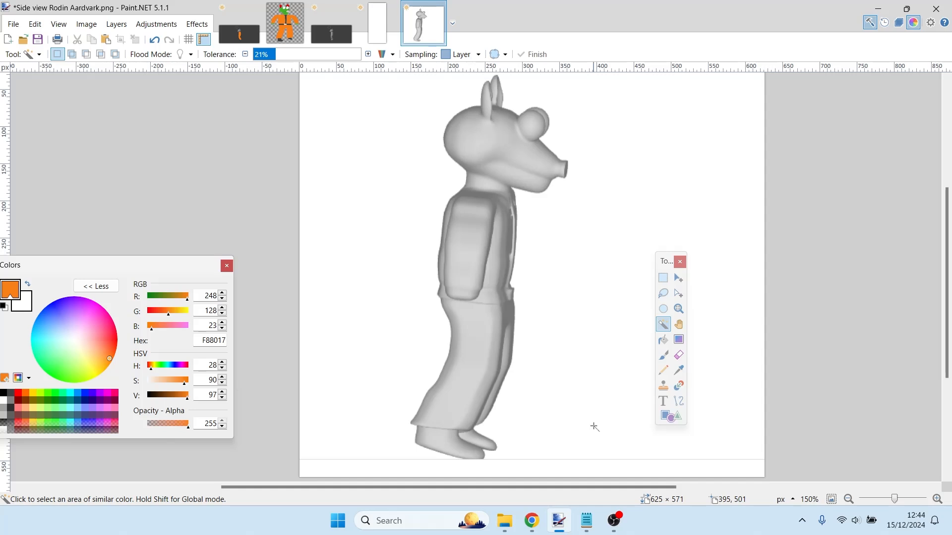
pyautogui.click(275, 15)
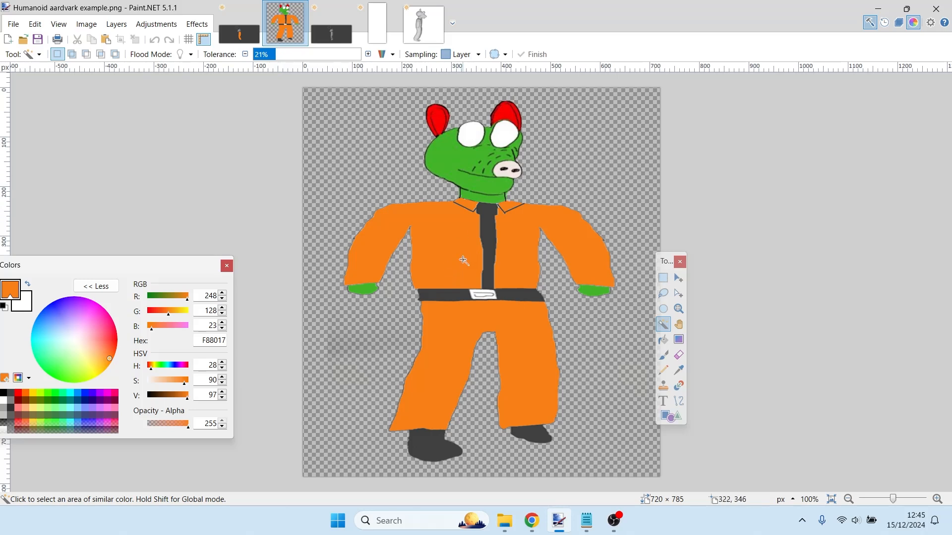
pyautogui.click(415, 28)
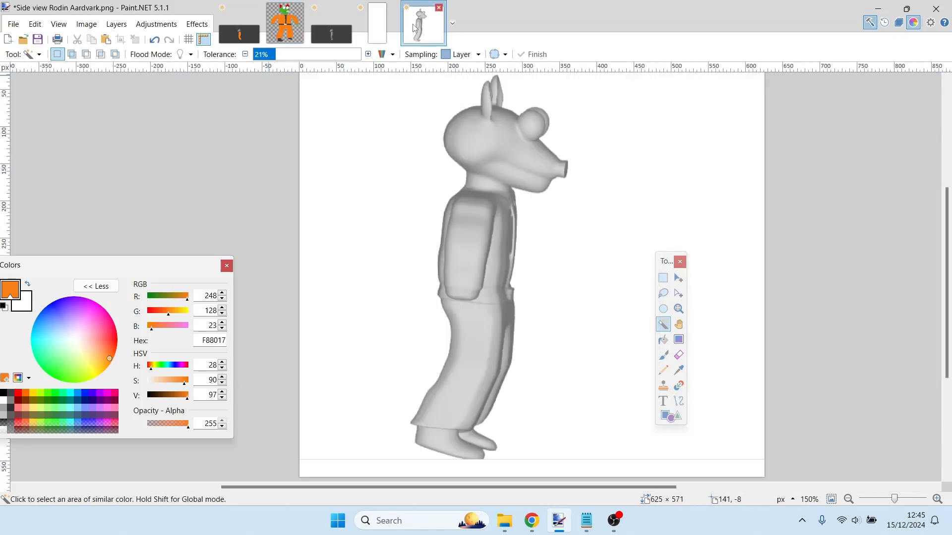
pyautogui.hotkey('alt', 'Tab')
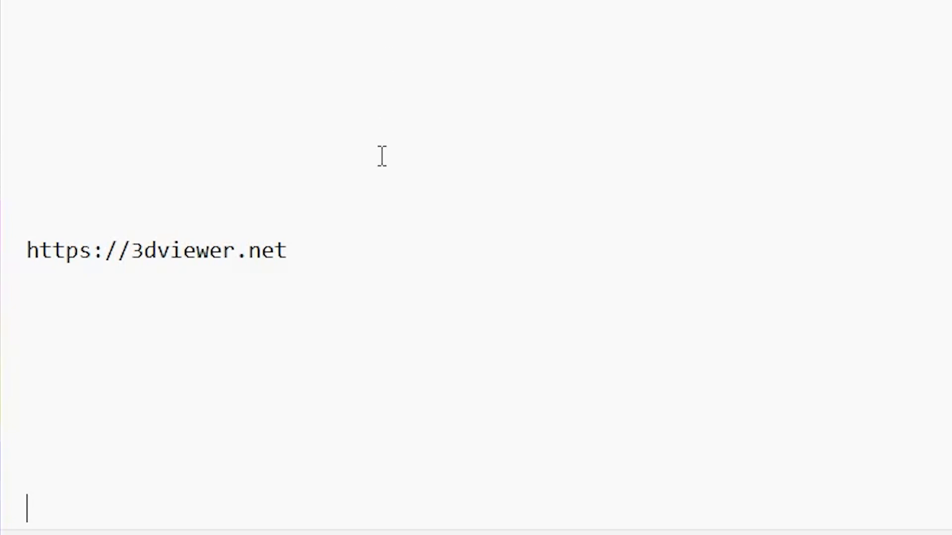
pyautogui.moveTo(317, 255); pyautogui.dragTo(1, 254)
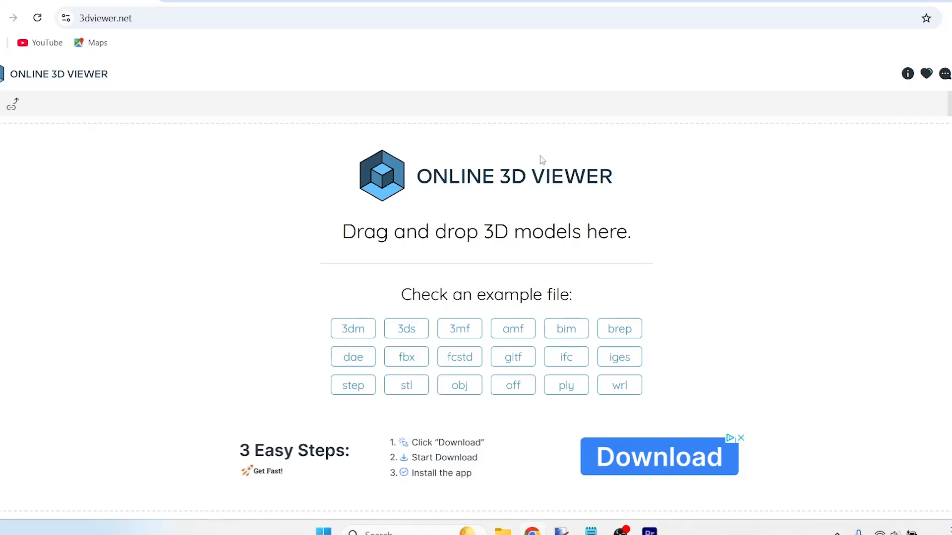
pyautogui.click(242, 20)
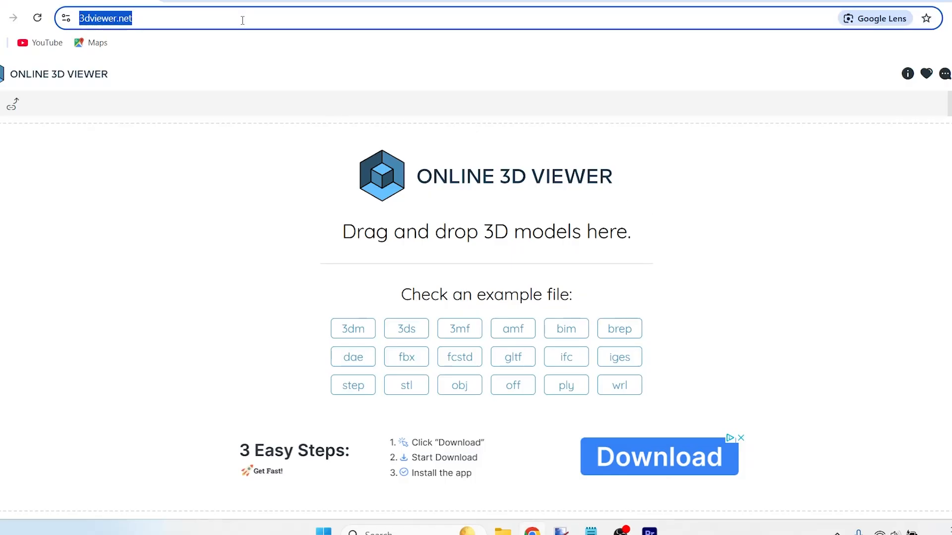
pyautogui.click(212, 230)
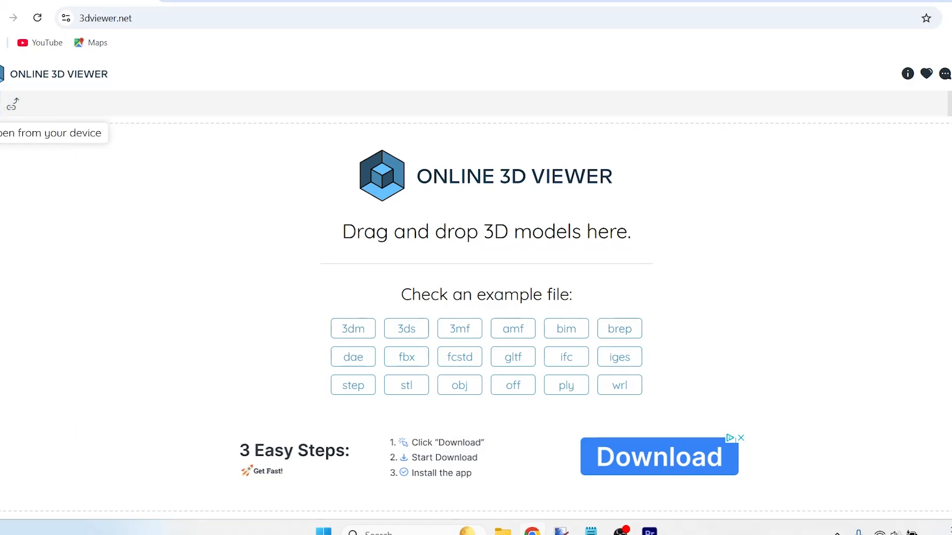
# Load base.obj from the Aardvark OBJ test folder into the online 3D viewer.
pyautogui.click(13, 104)
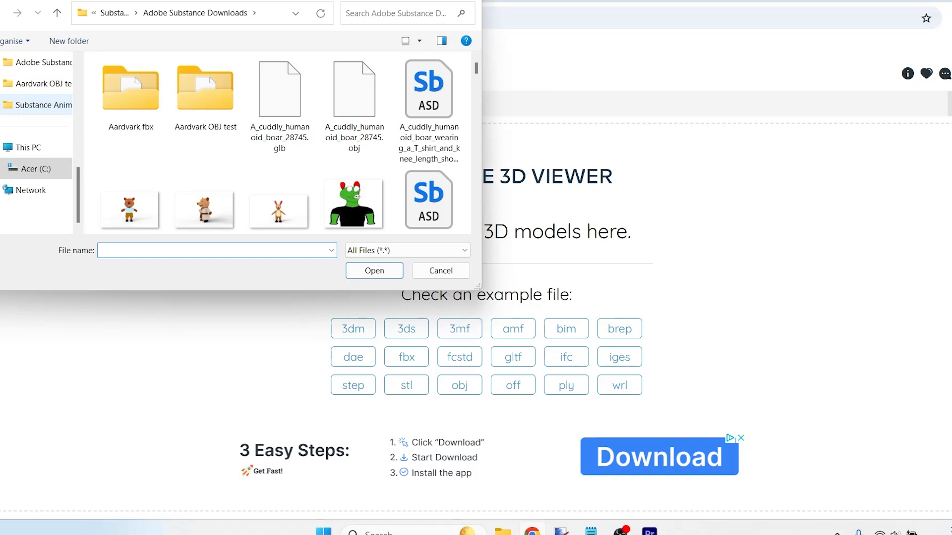
pyautogui.doubleClick(206, 91)
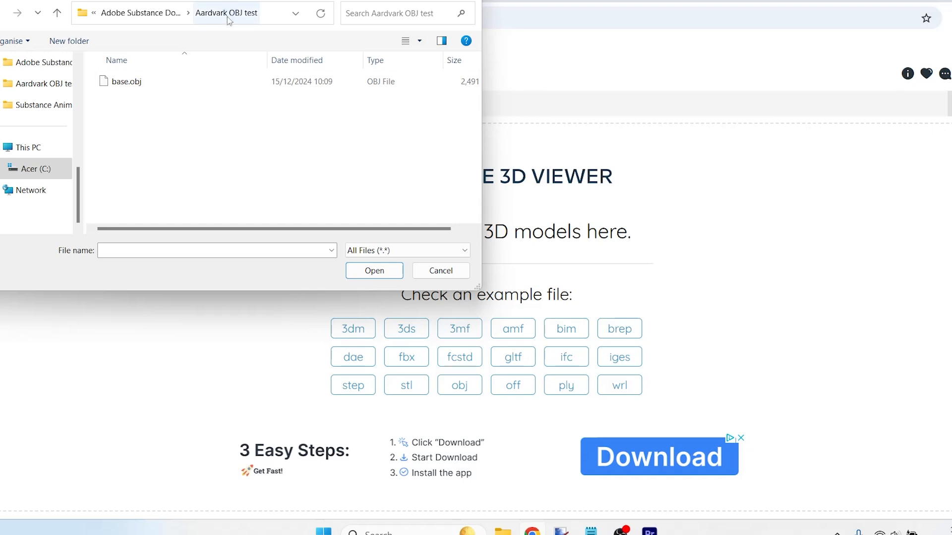
pyautogui.click(120, 81)
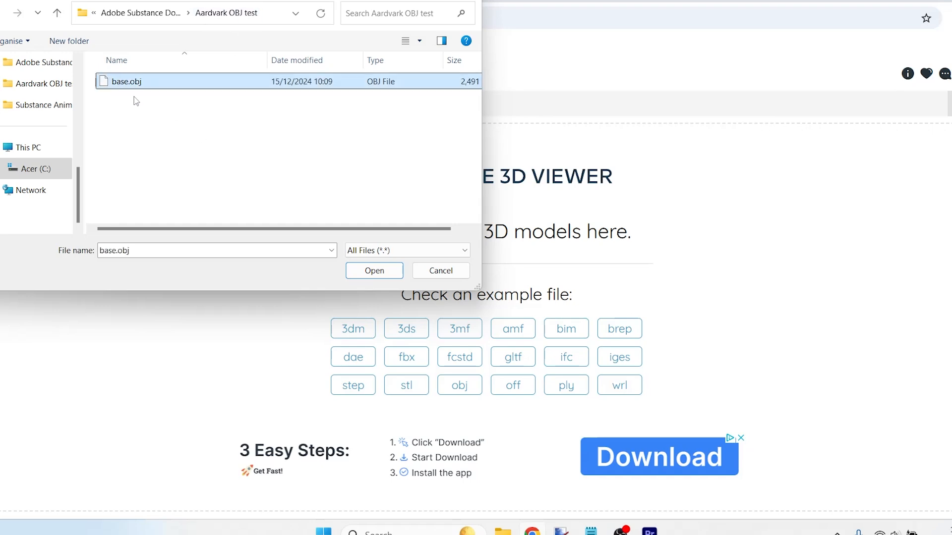
pyautogui.click(389, 273)
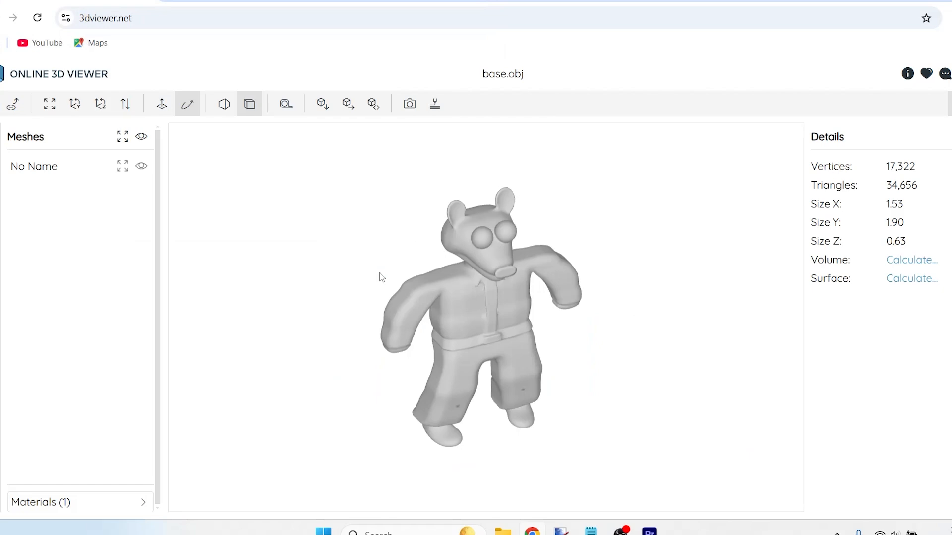
# Rotate the aardvark model to inspect it from the front and from other angles.
pyautogui.moveTo(471, 321); pyautogui.dragTo(489, 275)
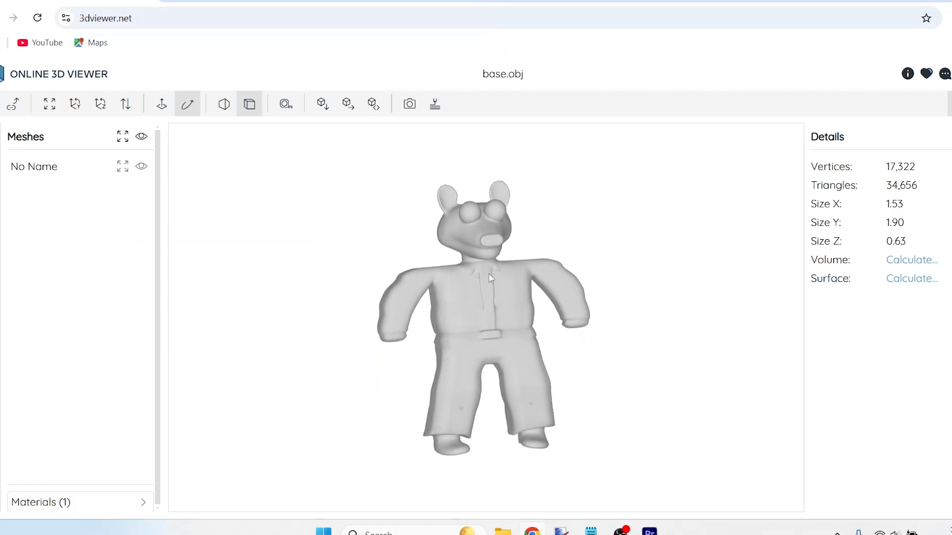
pyautogui.moveTo(562, 287); pyautogui.dragTo(557, 301)
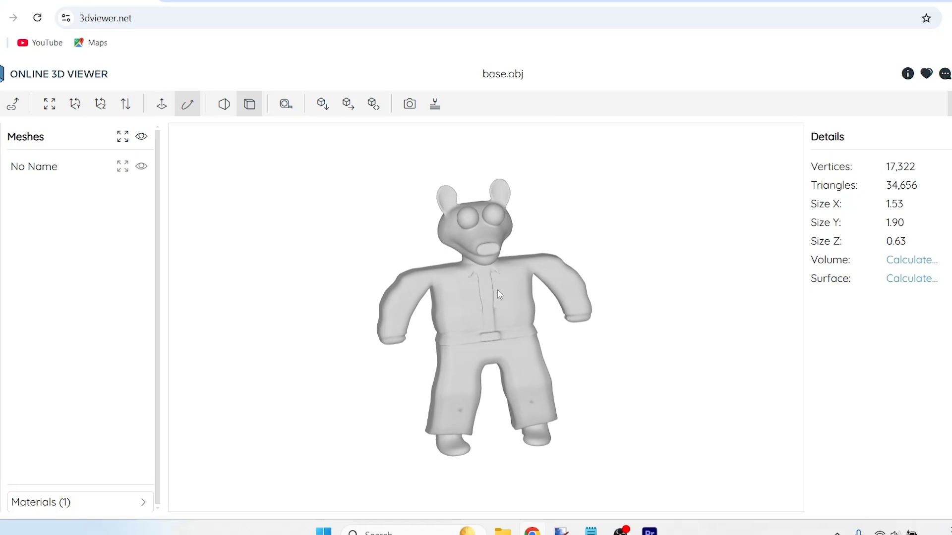
pyautogui.moveTo(429, 290); pyautogui.dragTo(526, 283)
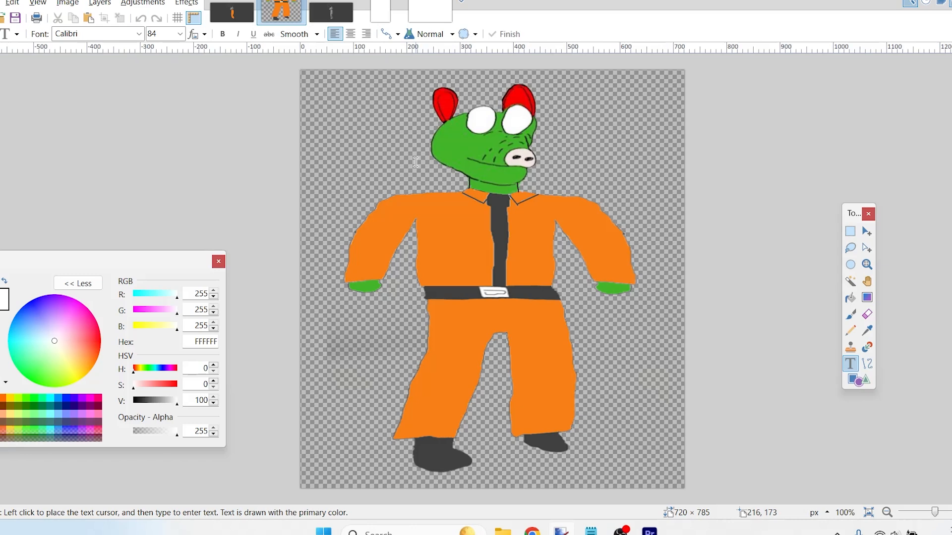
# Switch to Paint.NET, ready the Color Picker on the orange-suited reference image, and return to the grey side view with orange F88017 active.
pyautogui.hotkey('alt', 'Tab')
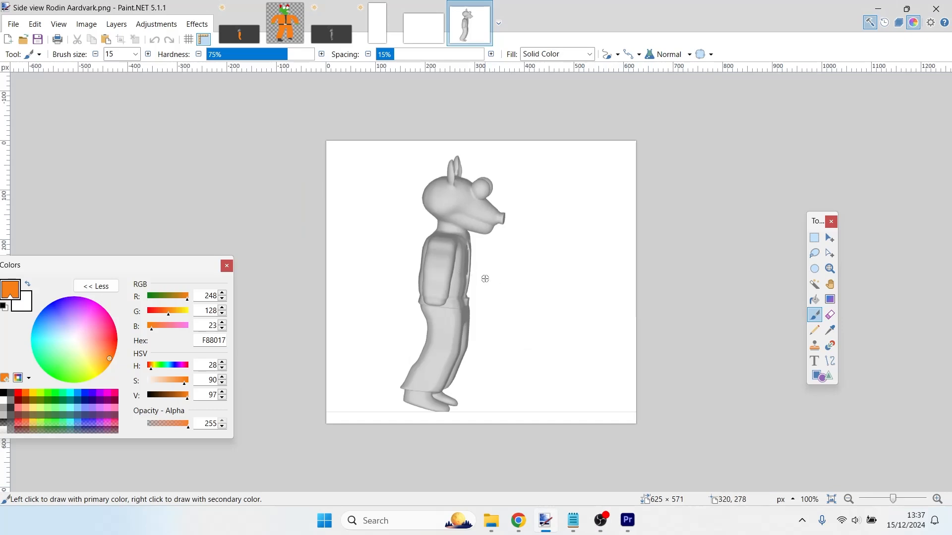
pyautogui.click(286, 27)
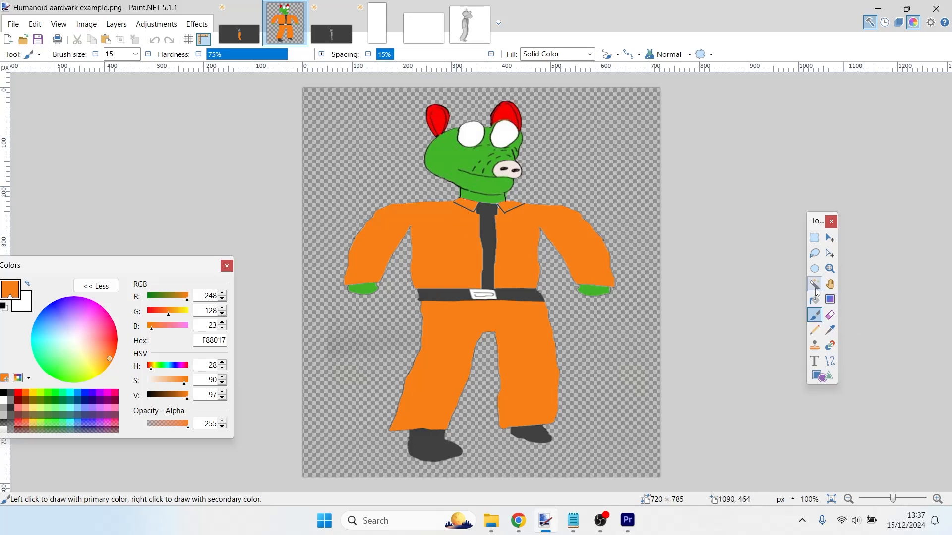
pyautogui.click(815, 286)
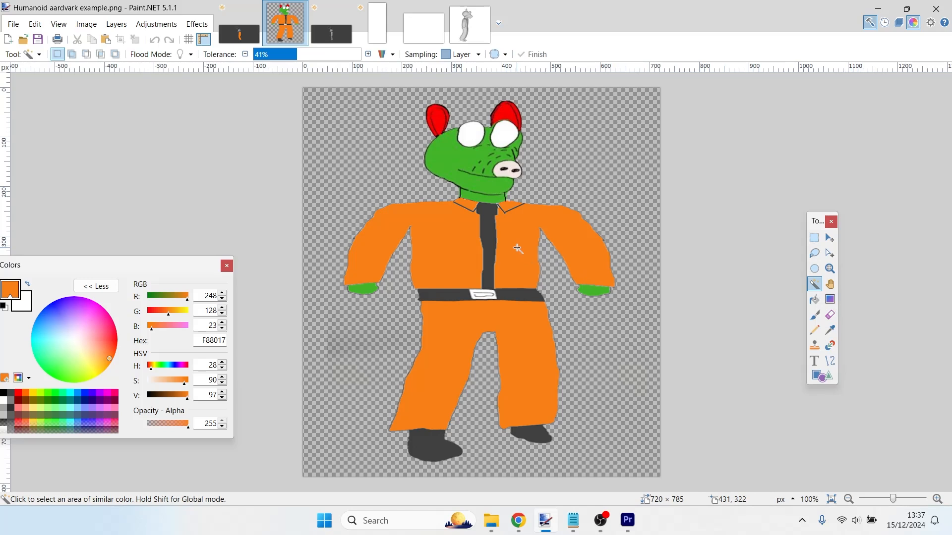
pyautogui.click(835, 331)
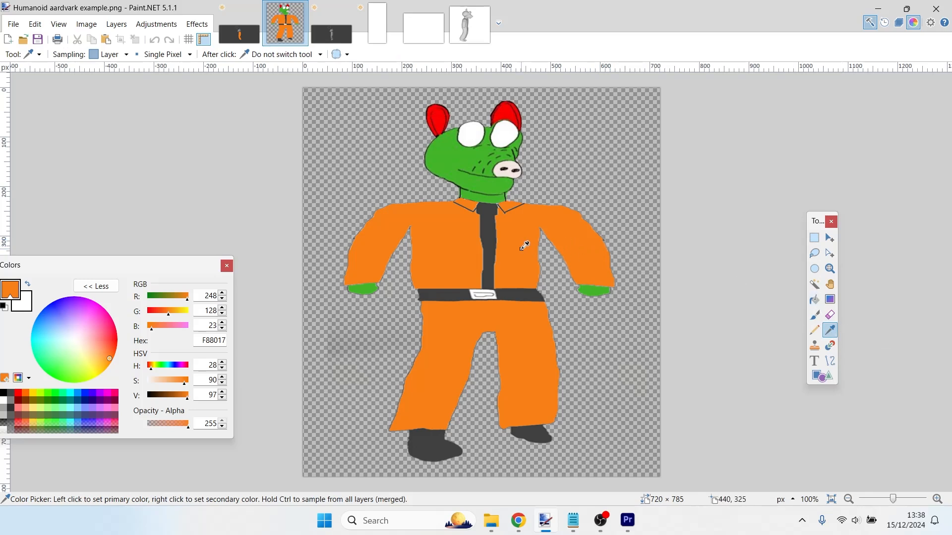
pyautogui.click(475, 28)
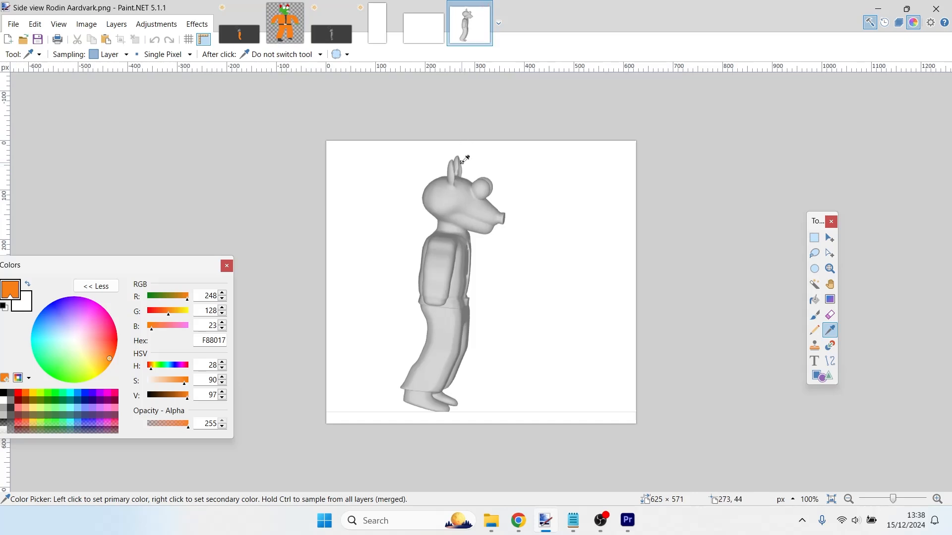
# Use the Recolor tool to paint the aardvark's sleeve and jacket orange F88017 in the side view, from the collar to the waist.
pyautogui.scroll(1, 507, 125)
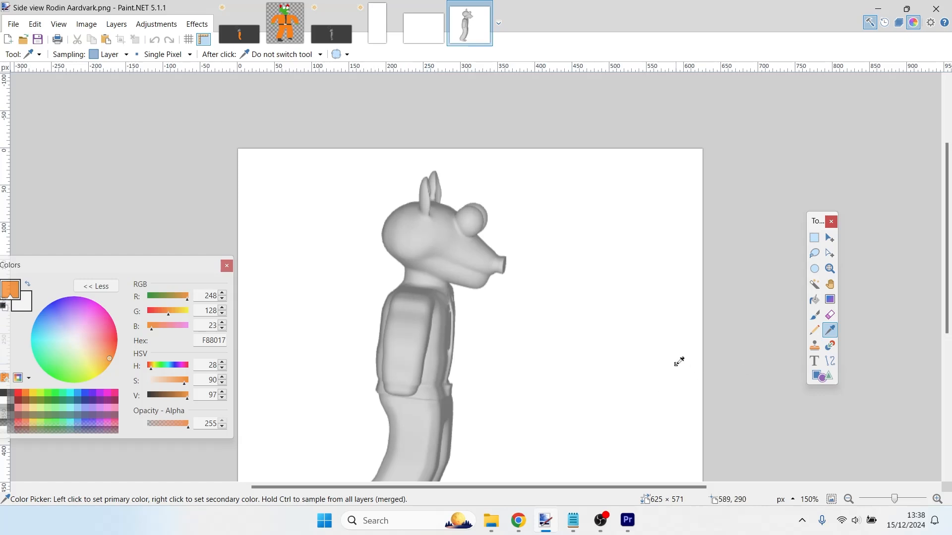
pyautogui.click(831, 347)
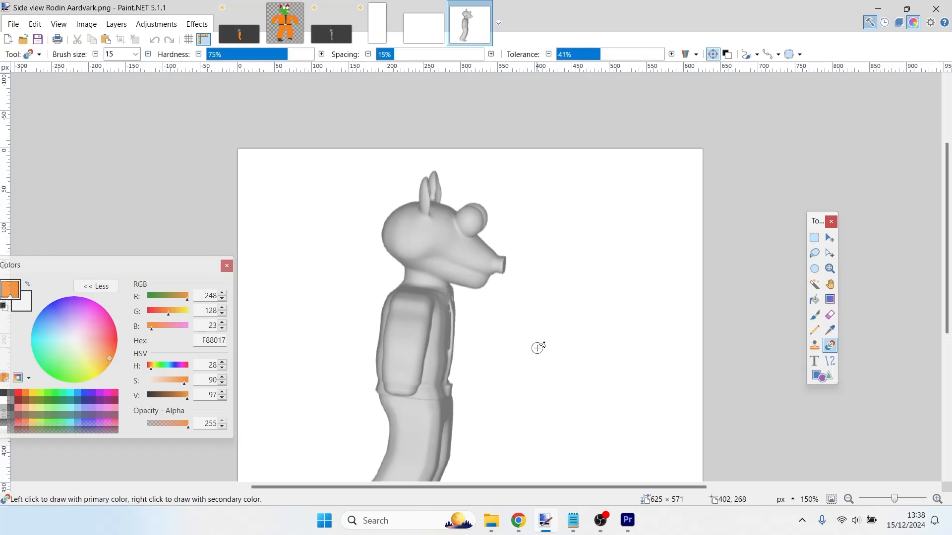
pyautogui.scroll(2, 538, 348)
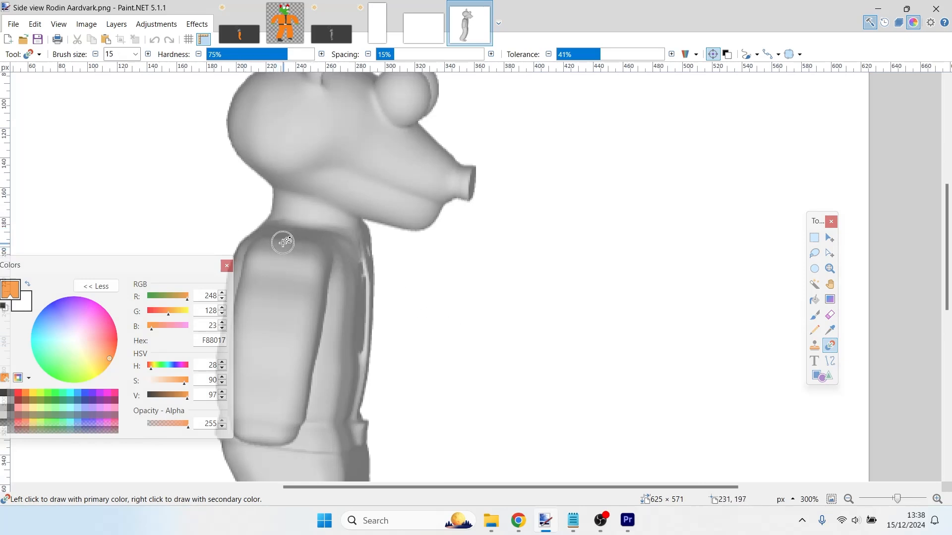
pyautogui.moveTo(283, 243)
pyautogui.mouseDown()
pyautogui.moveTo(335, 312)
pyautogui.moveTo(305, 288)
pyautogui.moveTo(235, 274)
pyautogui.moveTo(251, 265)
pyautogui.moveTo(427, 306)
pyautogui.moveTo(385, 301)
pyautogui.moveTo(246, 250)
pyautogui.moveTo(157, 186)
pyautogui.moveTo(425, 313)
pyautogui.moveTo(249, 238)
pyautogui.moveTo(434, 249)
pyautogui.moveTo(223, 215)
pyautogui.moveTo(395, 299)
pyautogui.mouseUp()
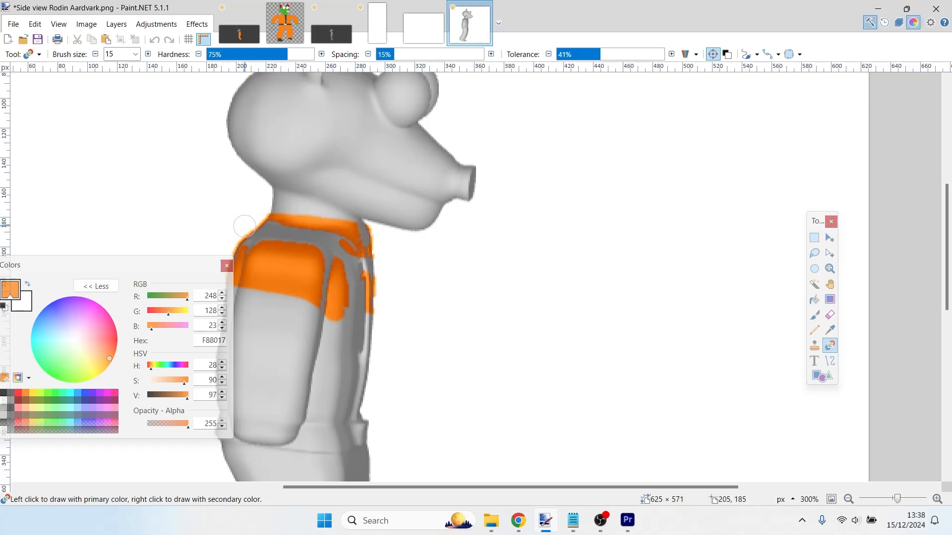
pyautogui.moveTo(244, 226)
pyautogui.mouseDown()
pyautogui.moveTo(286, 252)
pyautogui.moveTo(366, 333)
pyautogui.moveTo(171, 292)
pyautogui.mouseUp()
pyautogui.moveTo(246, 311)
pyautogui.mouseDown()
pyautogui.moveTo(254, 301)
pyautogui.moveTo(340, 312)
pyautogui.mouseUp()
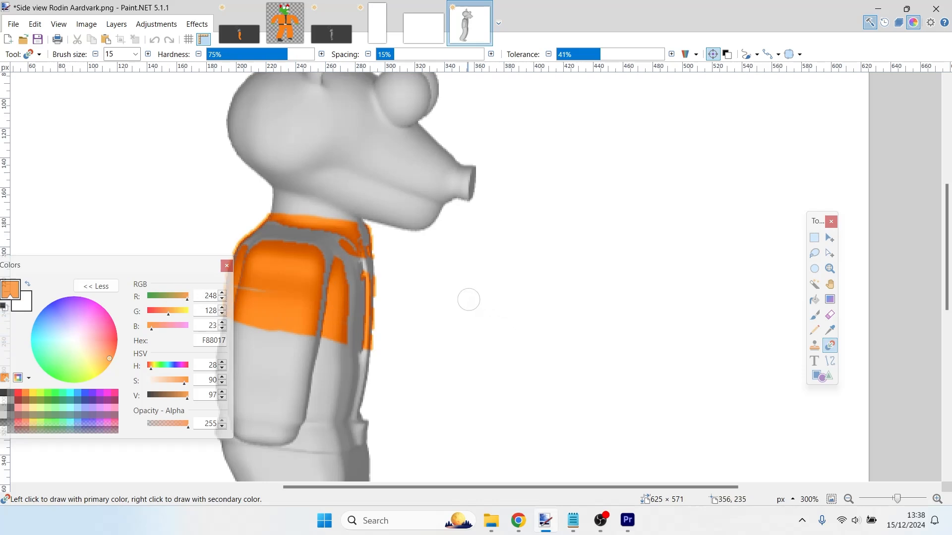
pyautogui.moveTo(402, 317)
pyautogui.mouseDown()
pyautogui.moveTo(279, 386)
pyautogui.moveTo(242, 395)
pyautogui.moveTo(351, 414)
pyautogui.moveTo(251, 390)
pyautogui.moveTo(340, 412)
pyautogui.moveTo(238, 336)
pyautogui.moveTo(331, 368)
pyautogui.moveTo(244, 333)
pyautogui.moveTo(400, 361)
pyautogui.moveTo(335, 352)
pyautogui.moveTo(419, 385)
pyautogui.moveTo(342, 377)
pyautogui.moveTo(368, 397)
pyautogui.moveTo(314, 382)
pyautogui.moveTo(374, 403)
pyautogui.moveTo(303, 394)
pyautogui.moveTo(256, 371)
pyautogui.moveTo(258, 363)
pyautogui.moveTo(264, 405)
pyautogui.moveTo(243, 433)
pyautogui.moveTo(235, 415)
pyautogui.moveTo(366, 443)
pyautogui.moveTo(324, 423)
pyautogui.moveTo(368, 445)
pyautogui.moveTo(233, 429)
pyautogui.moveTo(222, 451)
pyautogui.mouseUp()
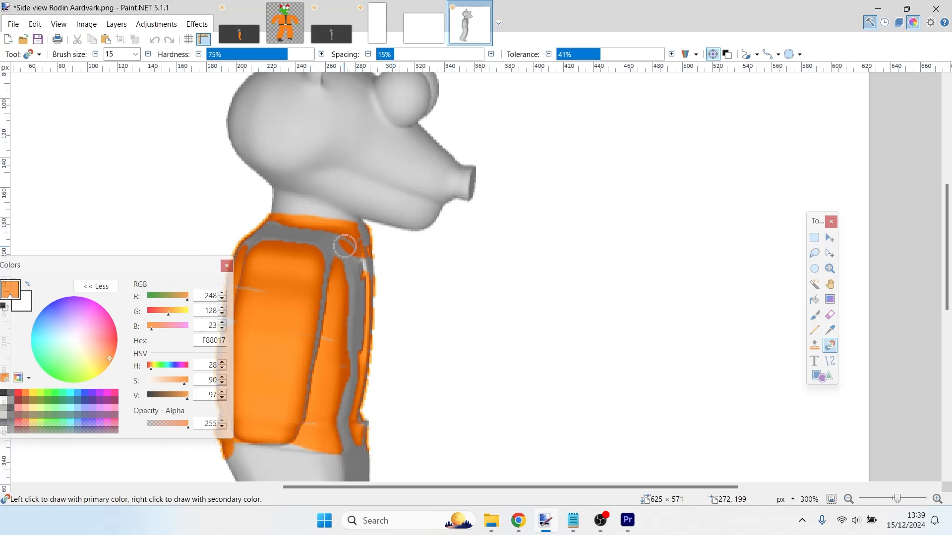
pyautogui.moveTo(345, 246)
pyautogui.mouseDown()
pyautogui.moveTo(385, 268)
pyautogui.moveTo(351, 278)
pyautogui.mouseUp()
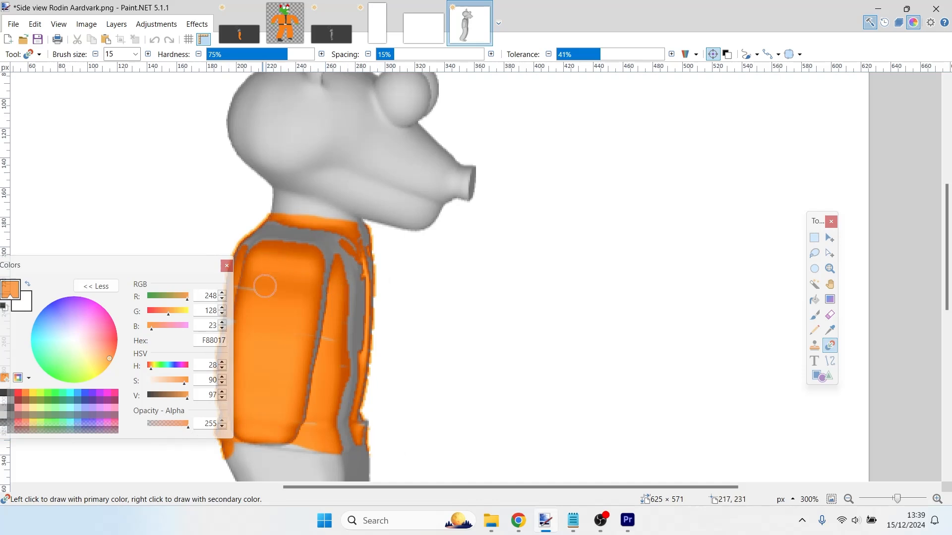
# Recolor the rest of the jacket and the trousers orange F88017 down to the ankles, using brush size 25, 8% hardness and 46% tolerance.
pyautogui.moveTo(245, 298)
pyautogui.mouseDown()
pyautogui.moveTo(246, 258)
pyautogui.moveTo(263, 263)
pyautogui.moveTo(249, 235)
pyautogui.moveTo(315, 234)
pyautogui.moveTo(345, 262)
pyautogui.mouseUp()
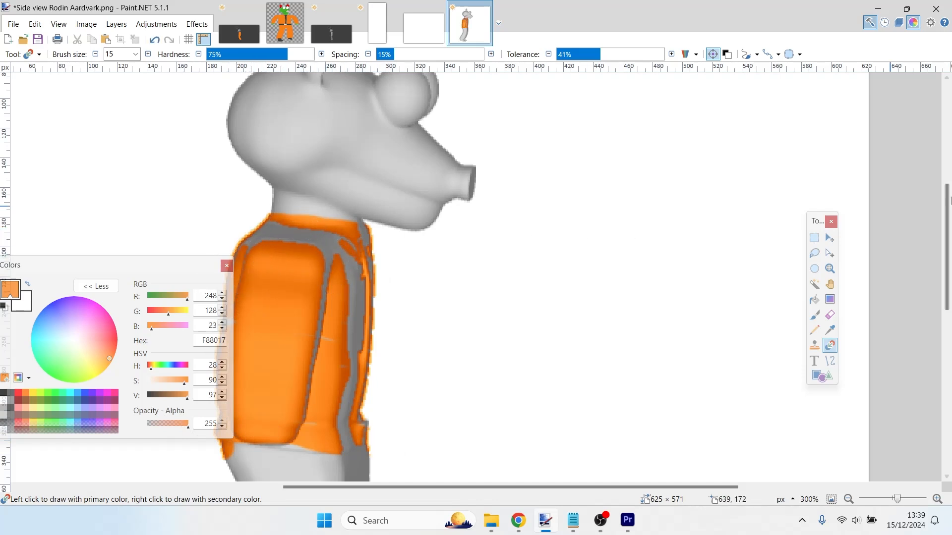
pyautogui.moveTo(947, 213); pyautogui.dragTo(949, 265)
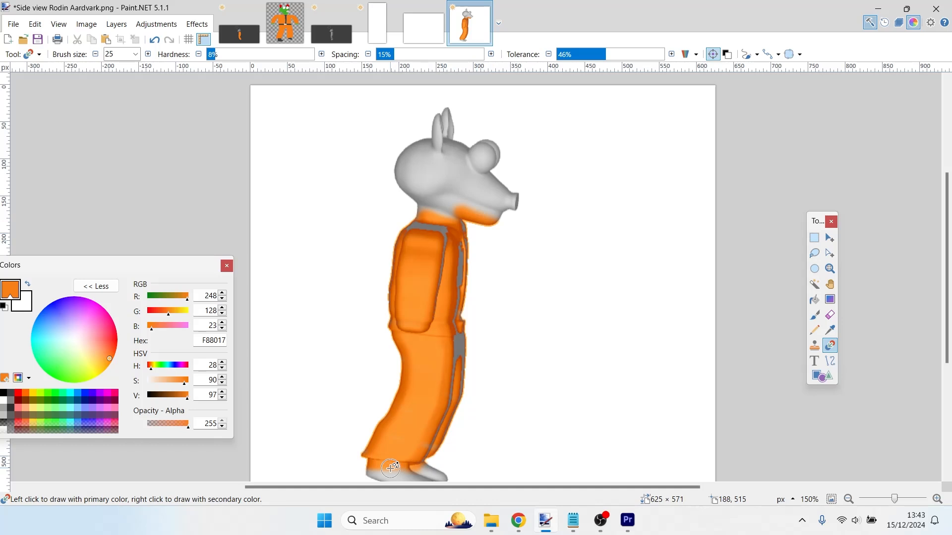
# Lasso and copy the orange suit from the collar to the ankles, and close the image without saving it.
pyautogui.click(815, 254)
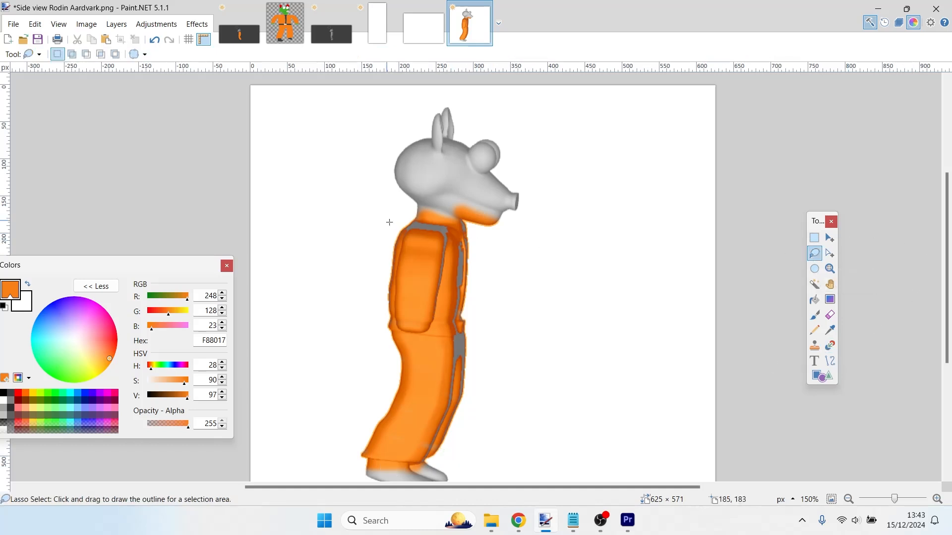
pyautogui.moveTo(386, 217)
pyautogui.mouseDown()
pyautogui.moveTo(458, 229)
pyautogui.moveTo(490, 271)
pyautogui.moveTo(496, 377)
pyautogui.moveTo(451, 457)
pyautogui.moveTo(350, 455)
pyautogui.moveTo(369, 459)
pyautogui.mouseUp()
pyautogui.hotkey('ctrl', 'w')
pyautogui.click(417, 337)
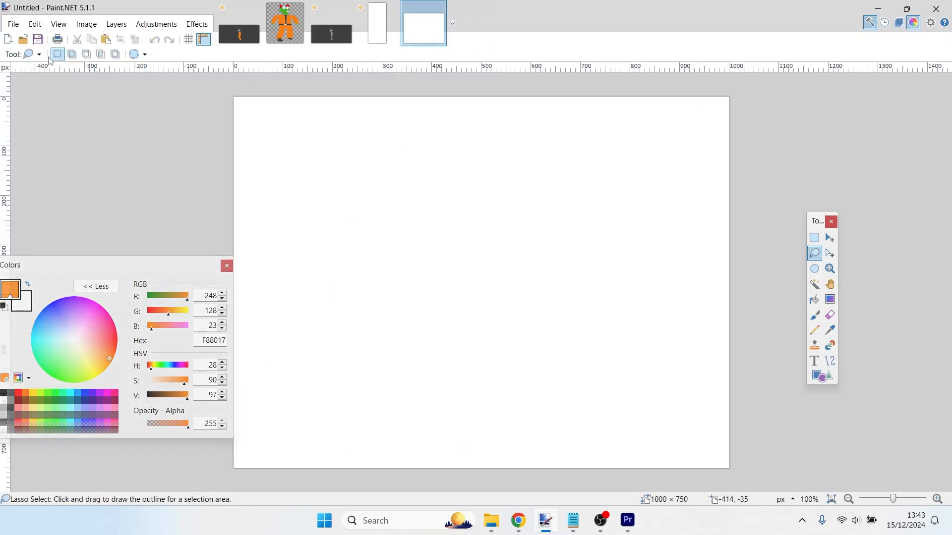
# Reopen the recent file Side view Rodin Aardvark.png, paste the orange suit over the grey body and deselect it.
pyautogui.click(11, 24)
pyautogui.moveTo(45, 69)
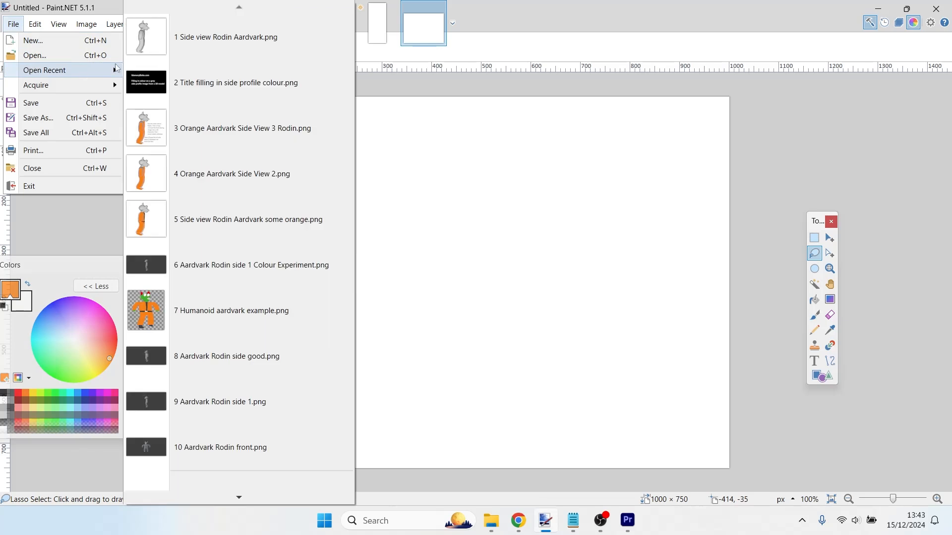
pyautogui.click(225, 37)
pyautogui.hotkey('ctrl', 'v')
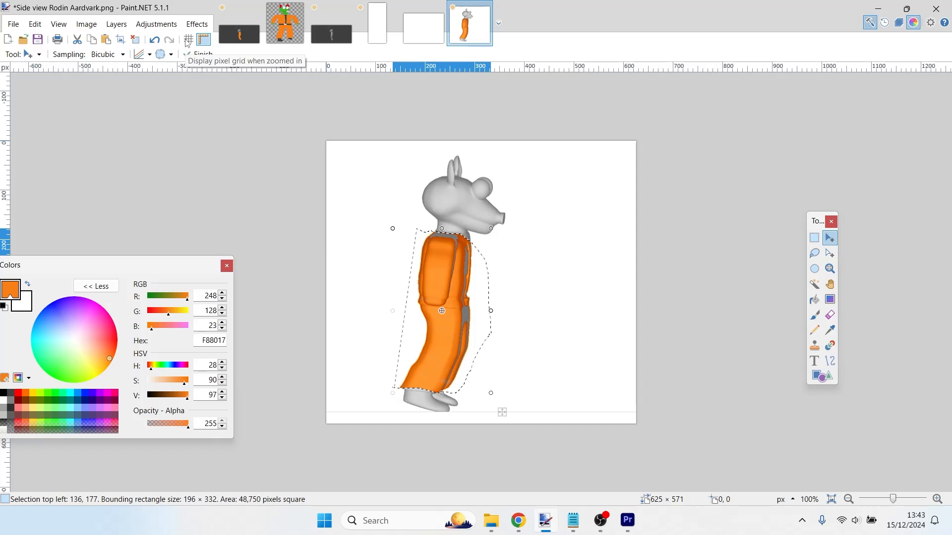
pyautogui.hotkey('ctrl', 'd')
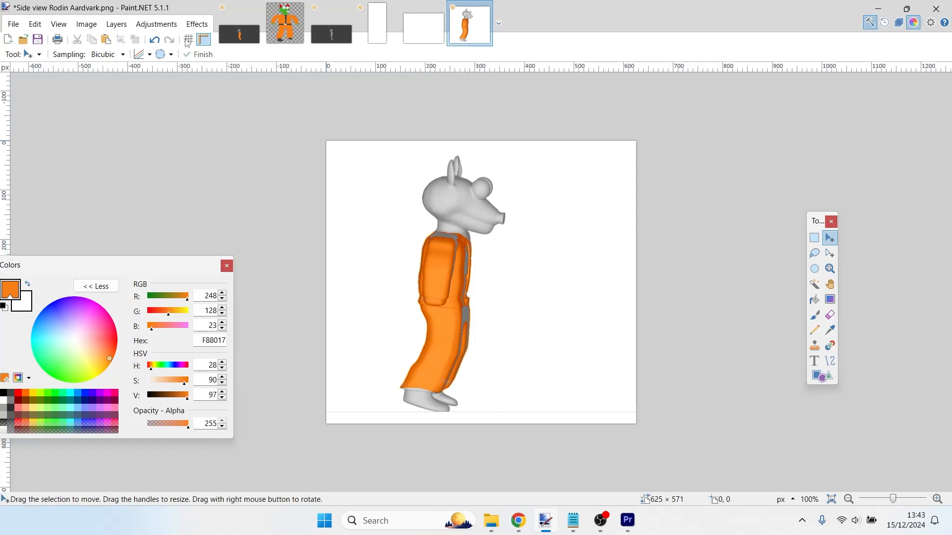
# Set the primary colour to black 000000 for the tie on the aardvark's chest.
pyautogui.hotkey('ctrl', '+')
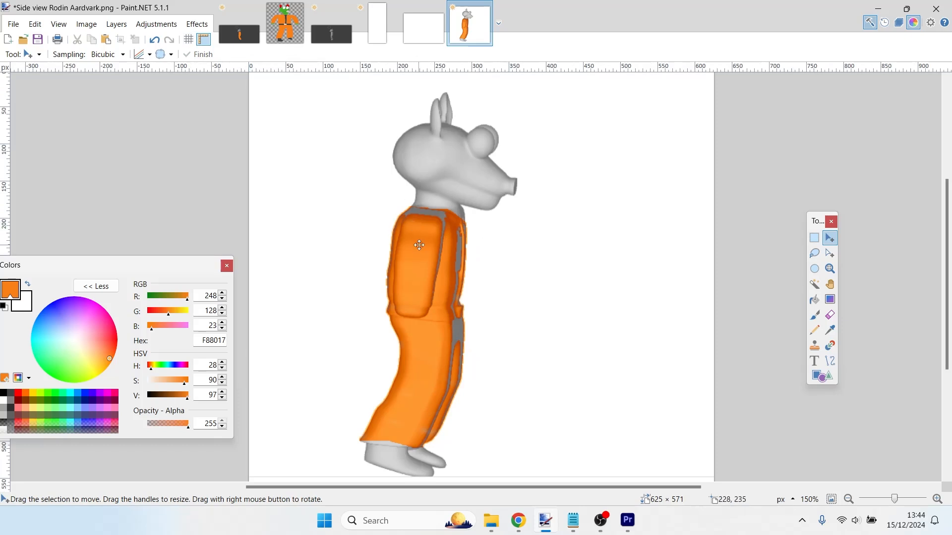
pyautogui.scroll(1, 421, 246)
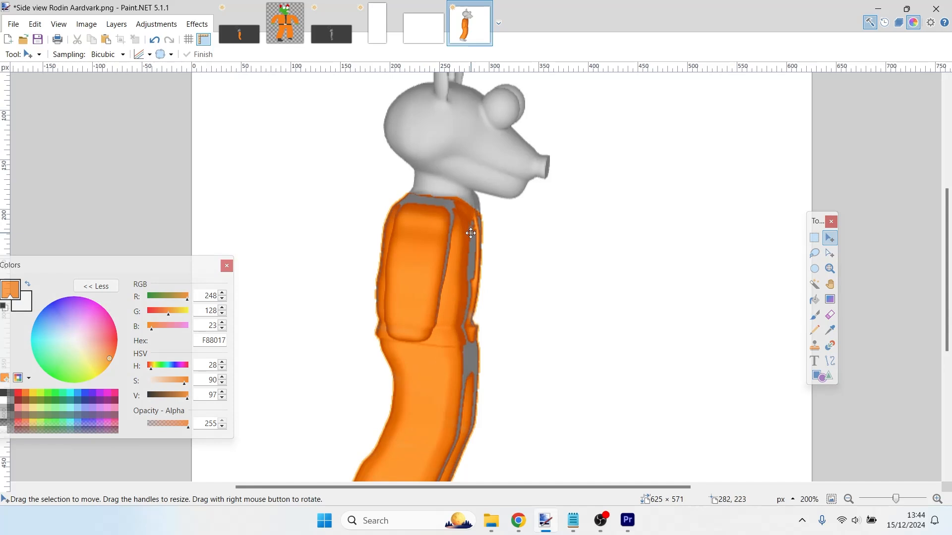
pyautogui.click(4, 394)
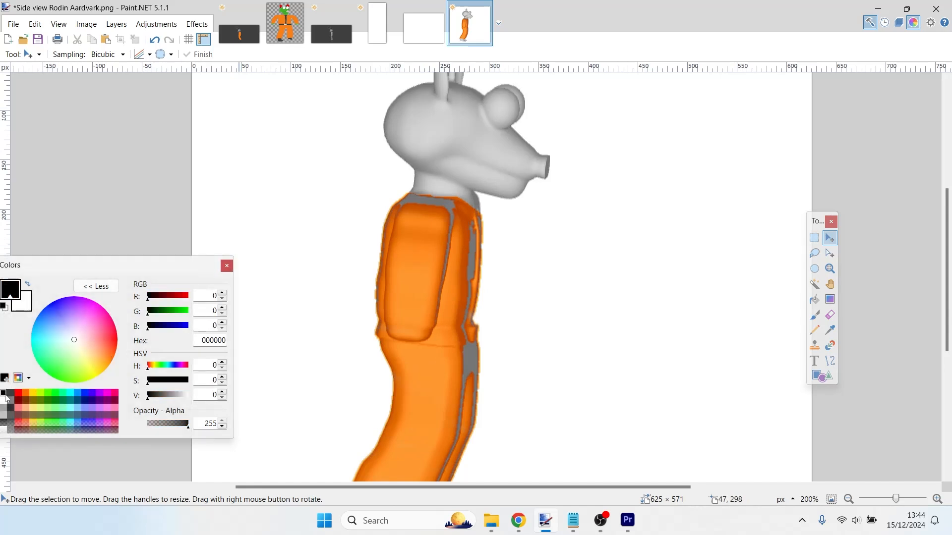
pyautogui.press('o')
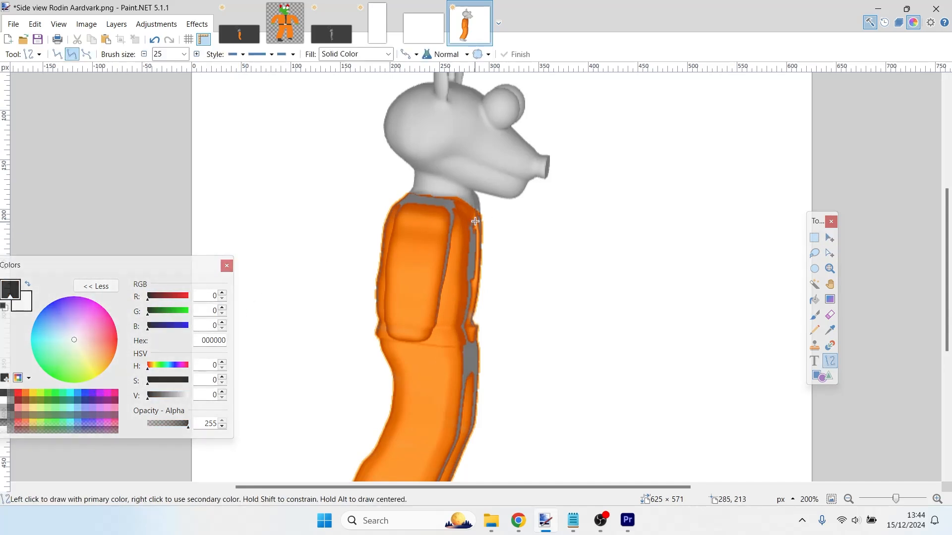
pyautogui.moveTo(477, 213); pyautogui.dragTo(475, 255)
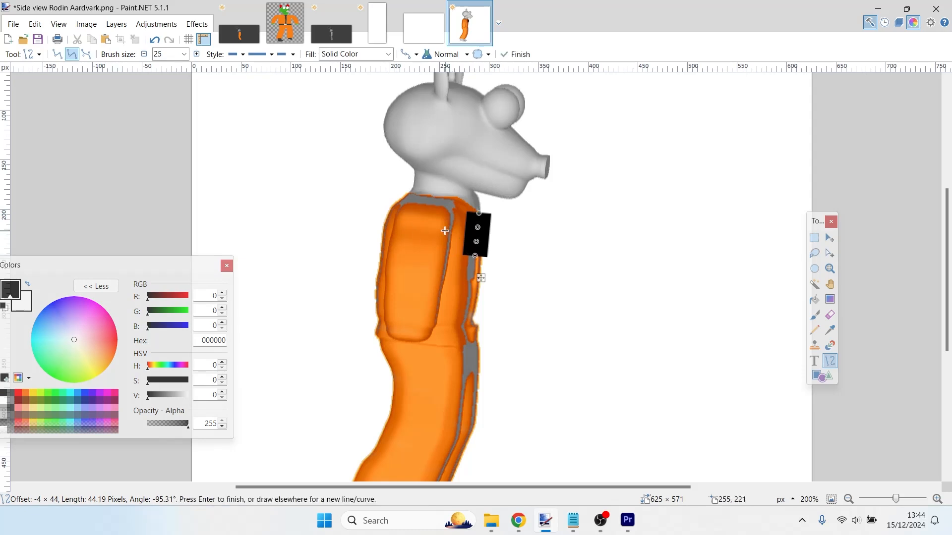
pyautogui.hotkey('ctrl', 'z')
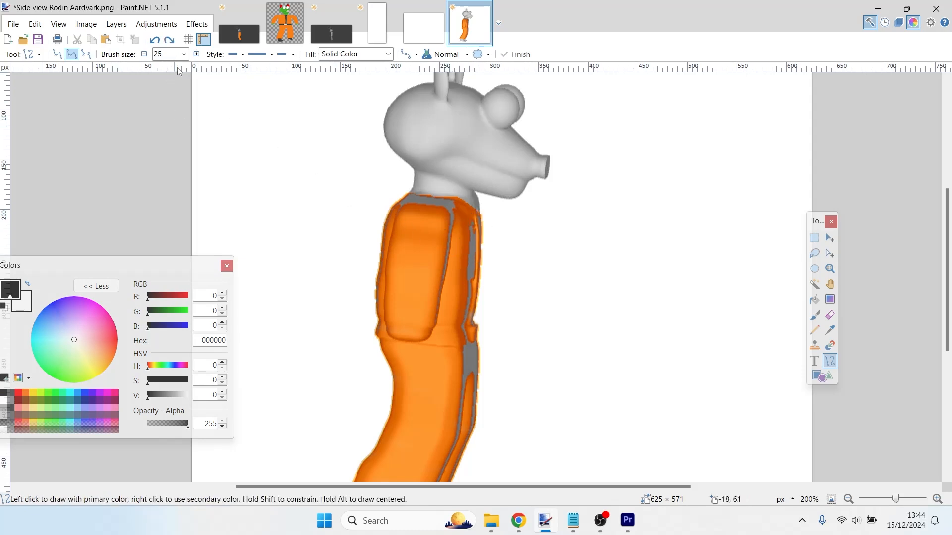
# Set the brush size to 10 and paint a black tie knot with the Paintbrush just below the neck.
pyautogui.click(183, 54)
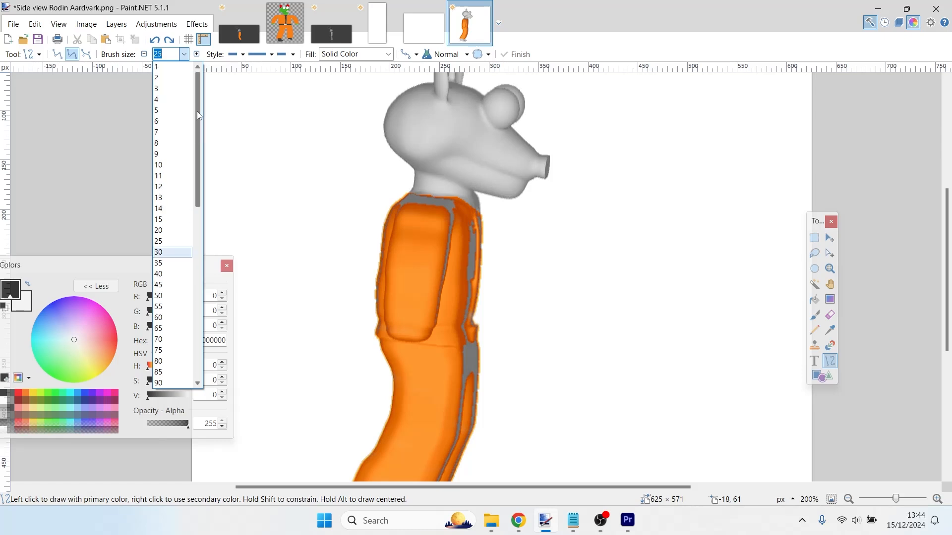
pyautogui.click(171, 164)
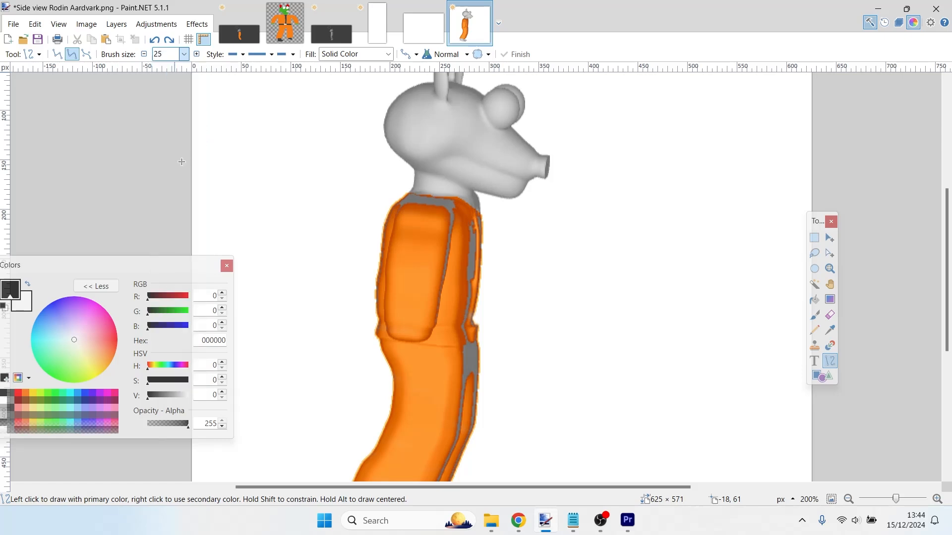
pyautogui.press('b')
pyautogui.moveTo(470, 206); pyautogui.dragTo(479, 203)
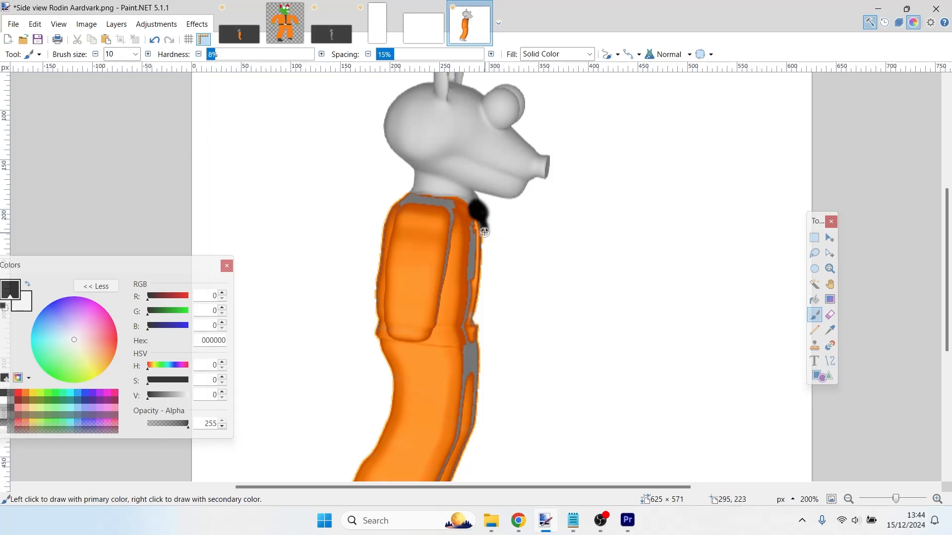
# Draw a straight black line about 114 pixels long from the tie knot down the chest to the waist.
pyautogui.press('o')
pyautogui.moveTo(485, 225); pyautogui.dragTo(481, 266)
pyautogui.hotkey('ctrl', 'z')
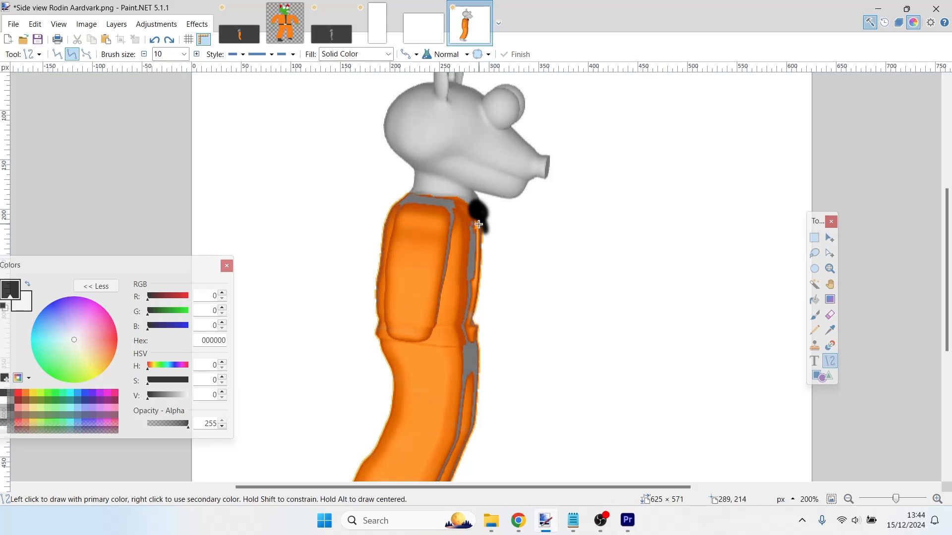
pyautogui.moveTo(483, 220); pyautogui.dragTo(474, 333)
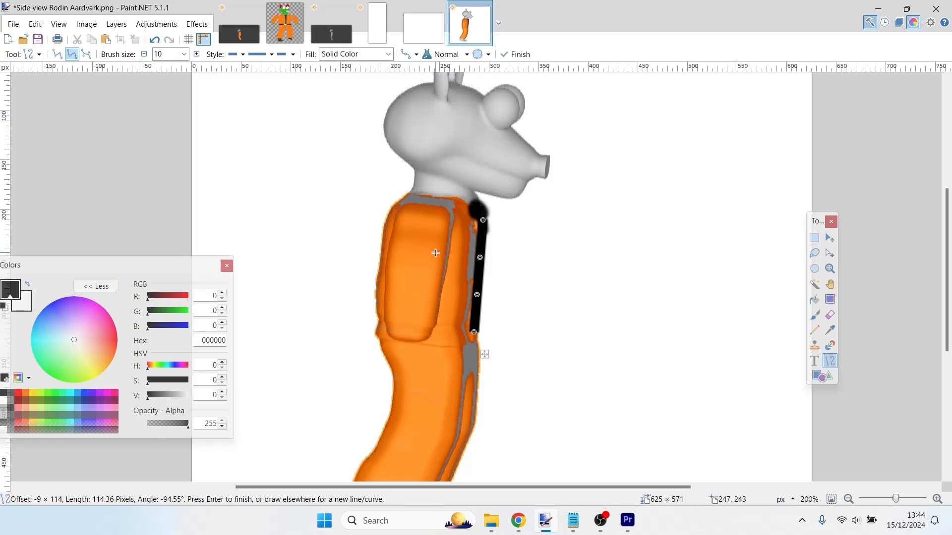
# Sample the suit's orange F88017 from the humanoid aardvark reference image and return to the side view.
pyautogui.press('k')
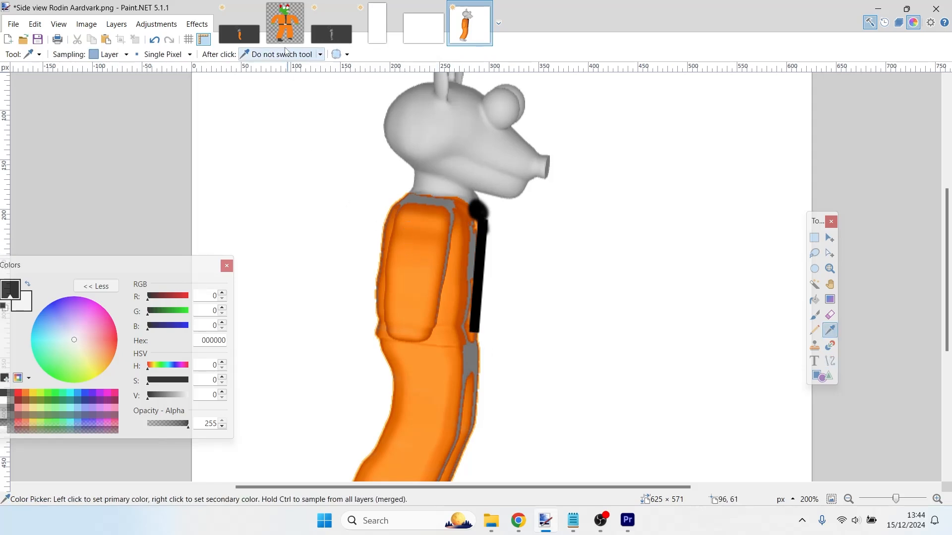
pyautogui.click(285, 22)
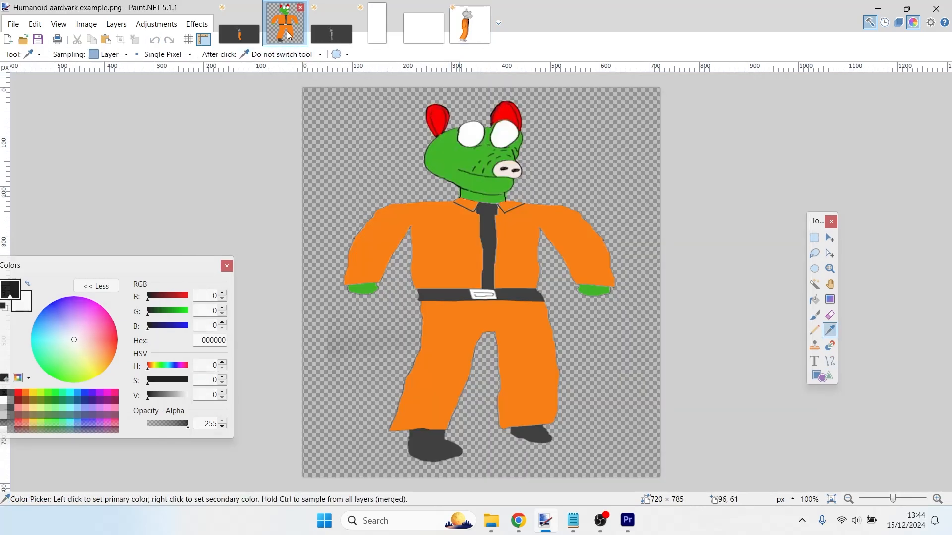
pyautogui.click(525, 247)
pyautogui.click(456, 43)
# Recolor the grey strips over the shoulder and along the sleeve's front edge orange with the Recolor tool.
pyautogui.press('b')
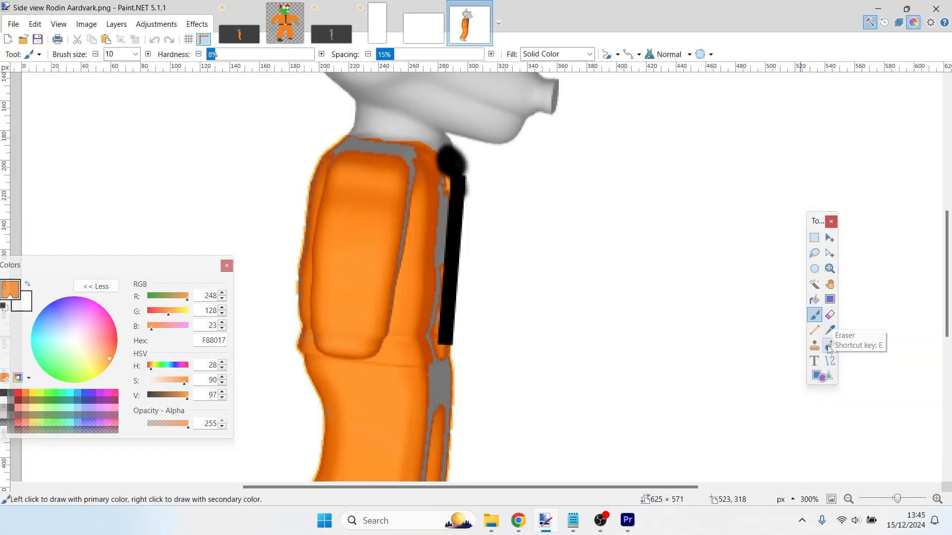
pyautogui.click(829, 347)
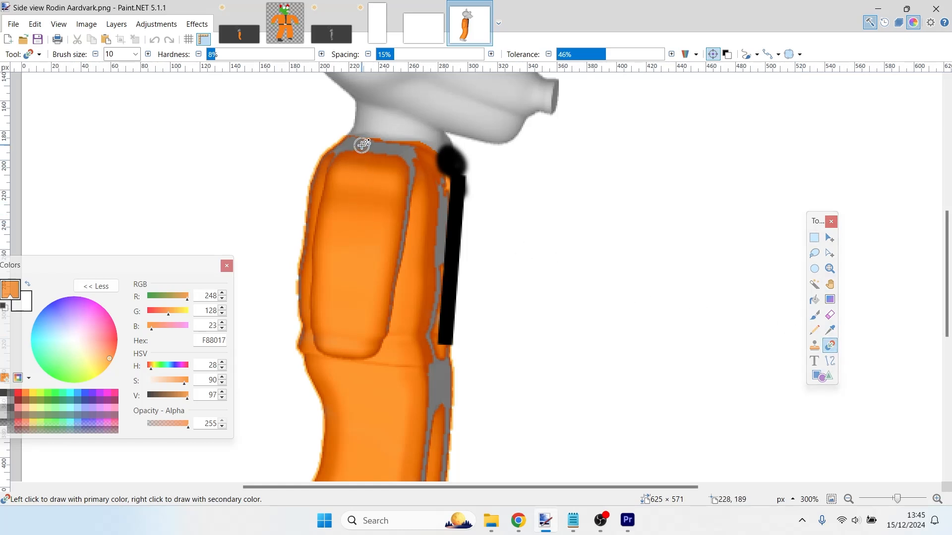
pyautogui.moveTo(374, 147)
pyautogui.mouseDown()
pyautogui.moveTo(309, 149)
pyautogui.moveTo(383, 151)
pyautogui.moveTo(316, 136)
pyautogui.moveTo(461, 150)
pyautogui.moveTo(384, 146)
pyautogui.moveTo(422, 164)
pyautogui.moveTo(397, 163)
pyautogui.moveTo(412, 189)
pyautogui.moveTo(410, 202)
pyautogui.moveTo(412, 163)
pyautogui.moveTo(390, 256)
pyautogui.mouseUp()
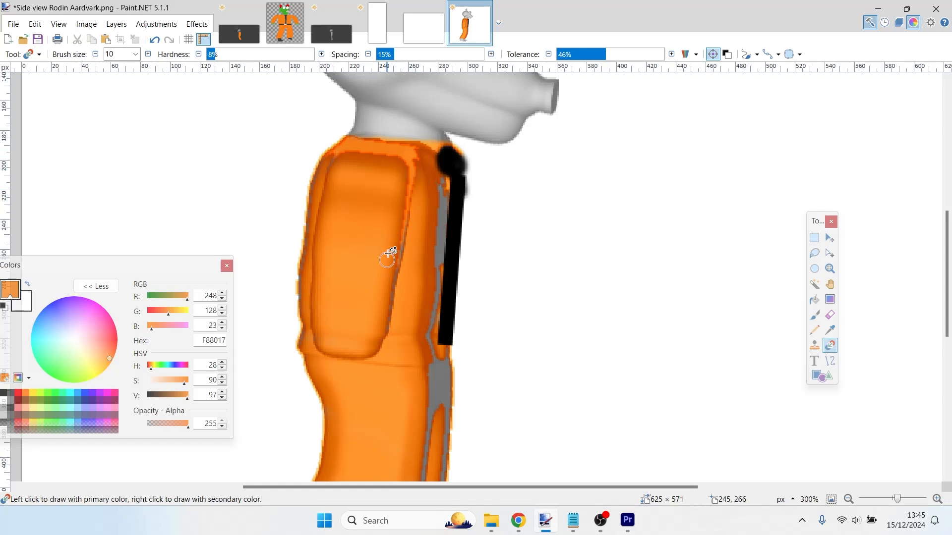
pyautogui.click(437, 186)
pyautogui.moveTo(443, 209); pyautogui.dragTo(440, 263)
pyautogui.hotkey('ctrl', 'z')
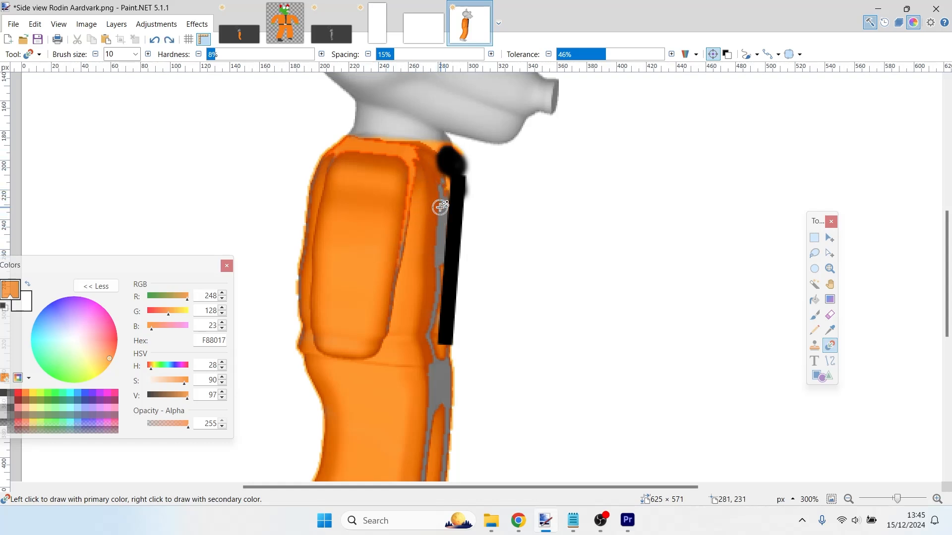
# Recolor the grey strip beside the tie and down the front of the trousers orange.
pyautogui.moveTo(436, 265)
pyautogui.mouseDown()
pyautogui.moveTo(438, 193)
pyautogui.moveTo(437, 300)
pyautogui.moveTo(425, 334)
pyautogui.moveTo(435, 385)
pyautogui.moveTo(425, 411)
pyautogui.moveTo(443, 358)
pyautogui.moveTo(440, 422)
pyautogui.moveTo(433, 357)
pyautogui.moveTo(430, 454)
pyautogui.mouseUp()
pyautogui.scroll(-5, 430, 454)
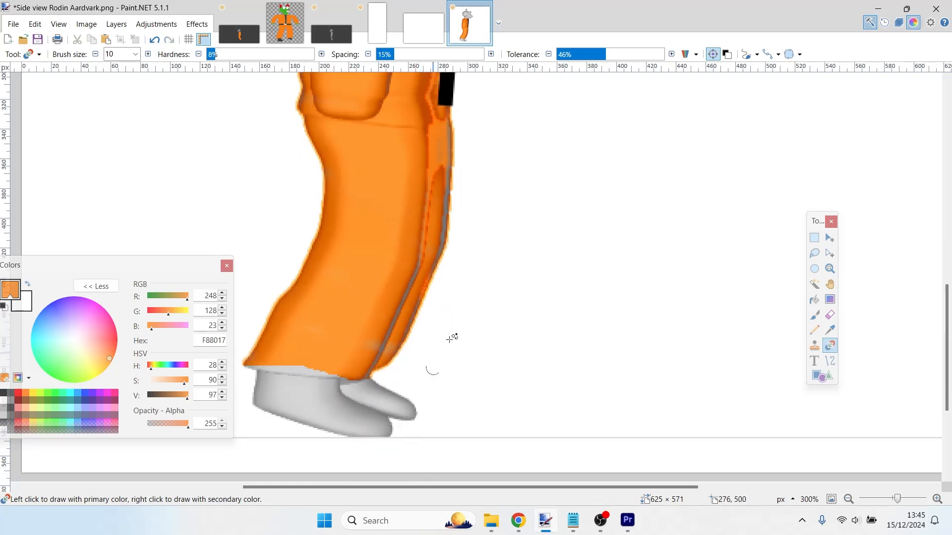
pyautogui.scroll(-2, 506, 255)
pyautogui.scroll(-1, 509, 255)
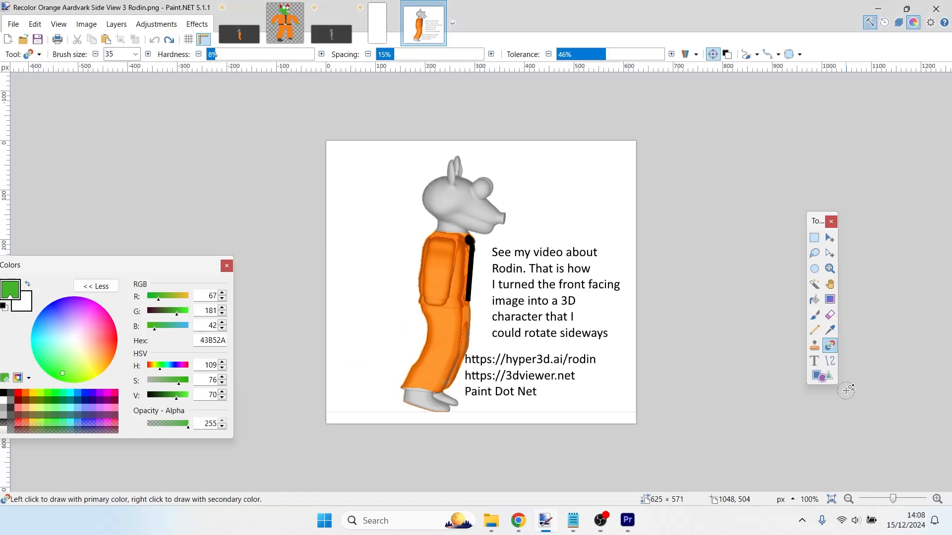
# Lasso the aardvark's head with its ears and snout, leaving out the eyes, as an area about 245 × 195 pixels.
pyautogui.scroll(2, 846, 391)
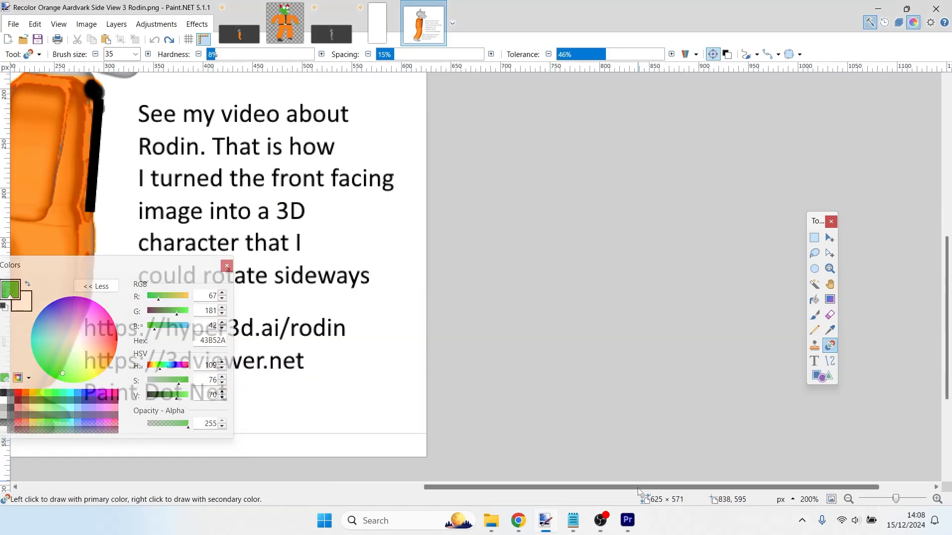
pyautogui.moveTo(636, 488); pyautogui.dragTo(566, 501)
pyautogui.moveTo(949, 296); pyautogui.dragTo(950, 215)
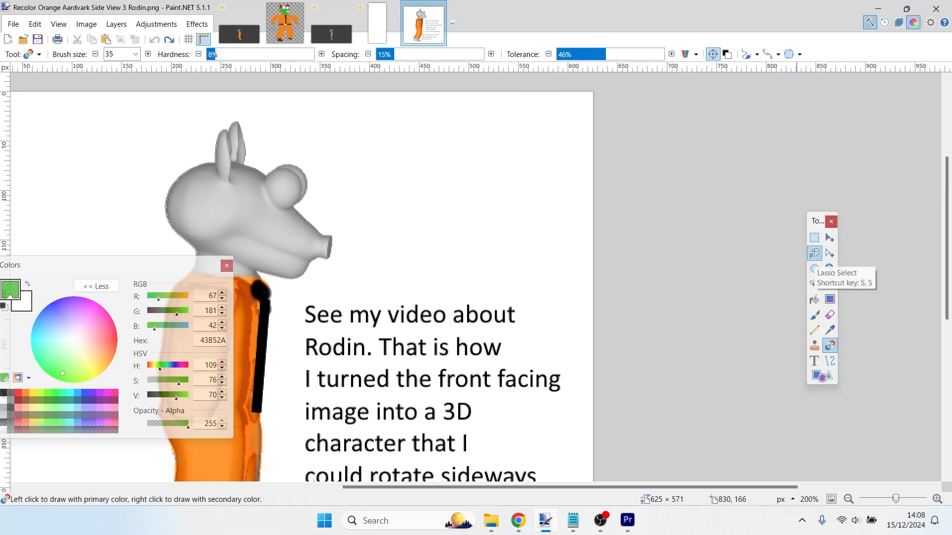
pyautogui.click(815, 253)
pyautogui.moveTo(263, 155)
pyautogui.mouseDown()
pyautogui.moveTo(274, 205)
pyautogui.moveTo(343, 238)
pyautogui.moveTo(353, 255)
pyautogui.moveTo(327, 278)
pyautogui.moveTo(273, 284)
pyautogui.moveTo(206, 272)
pyautogui.moveTo(148, 245)
pyautogui.moveTo(110, 194)
pyautogui.moveTo(179, 117)
pyautogui.mouseUp()
pyautogui.moveTo(235, 91); pyautogui.dragTo(238, 90)
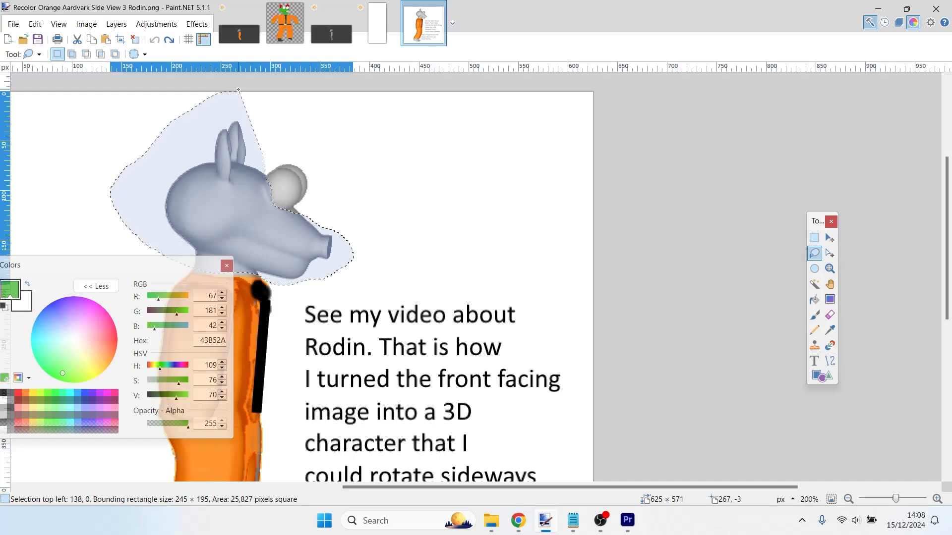
# Take the head's green 43B52A from the humanoid aardvark reference and ready the Recolor tool on the side view.
pyautogui.click(285, 19)
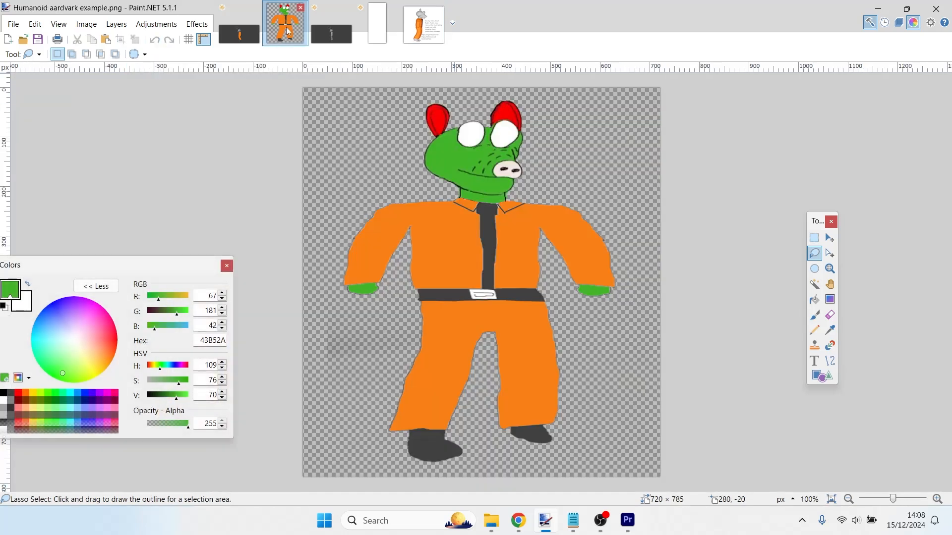
pyautogui.press('k')
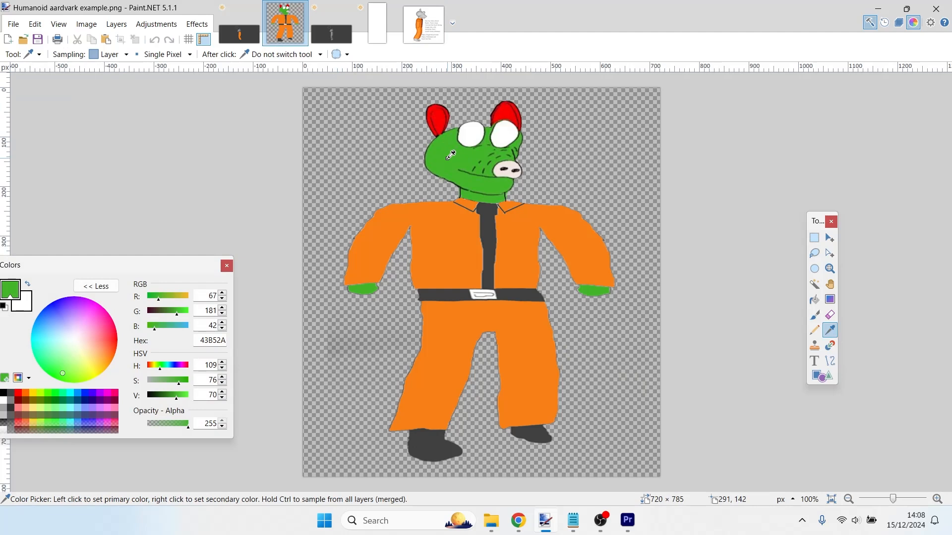
pyautogui.click(424, 24)
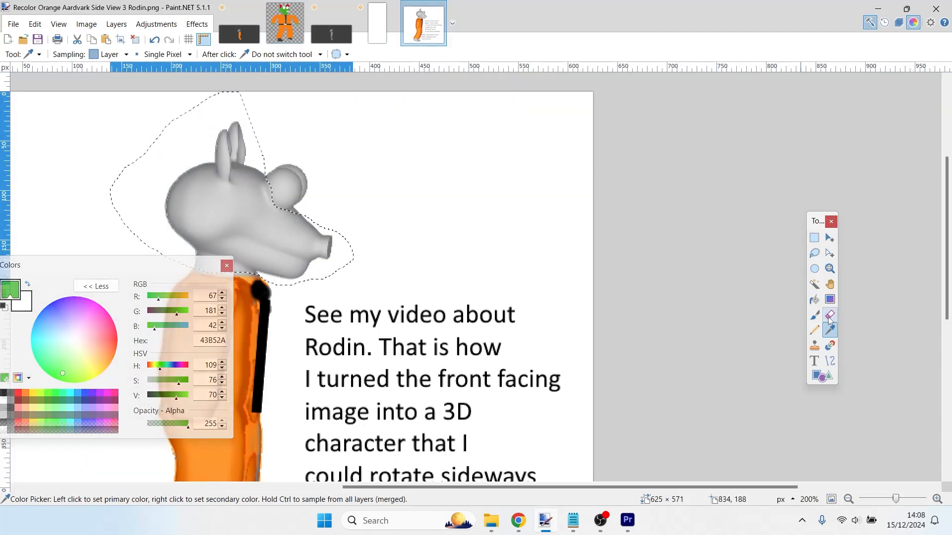
pyautogui.click(831, 344)
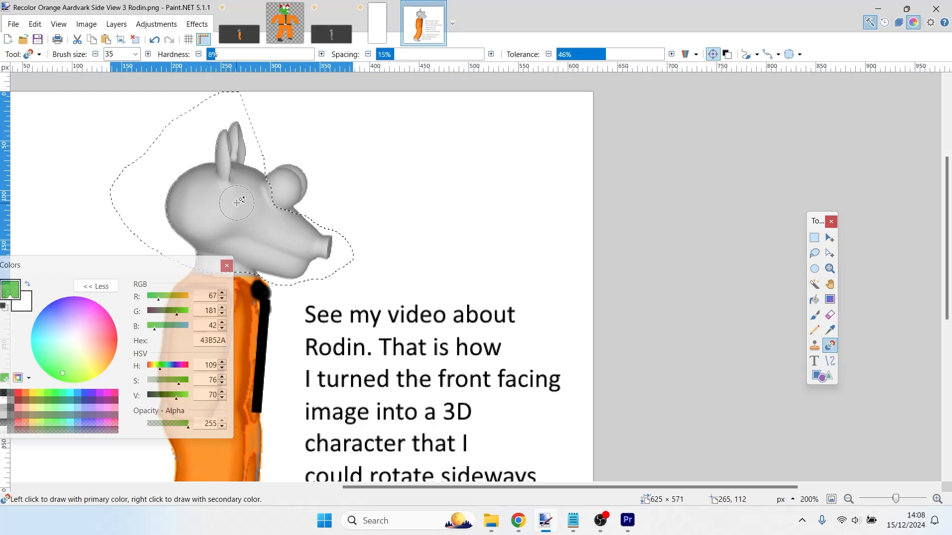
# Try a green Recolor stroke with brush size 35 across the back of the selected head, and undo it.
pyautogui.moveTo(199, 198); pyautogui.dragTo(154, 200)
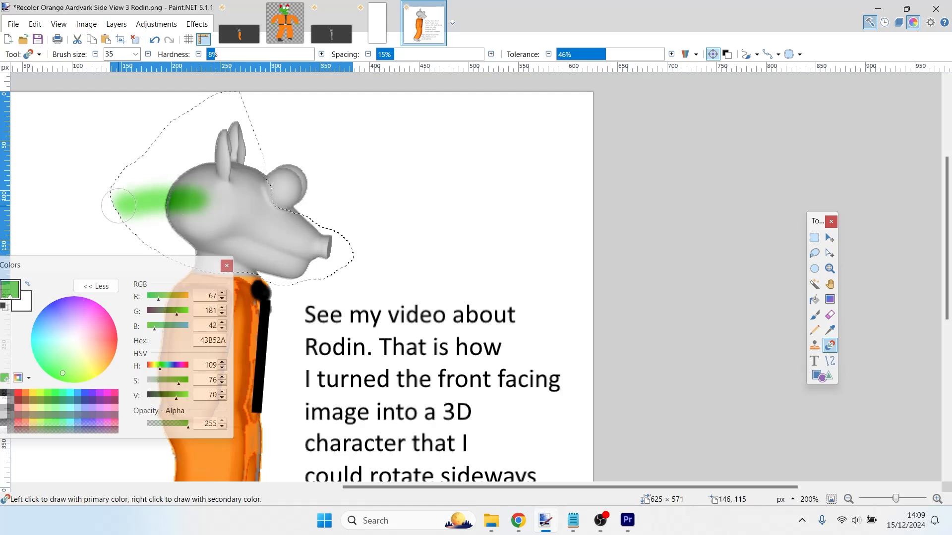
pyautogui.hotkey('ctrl', 'z')
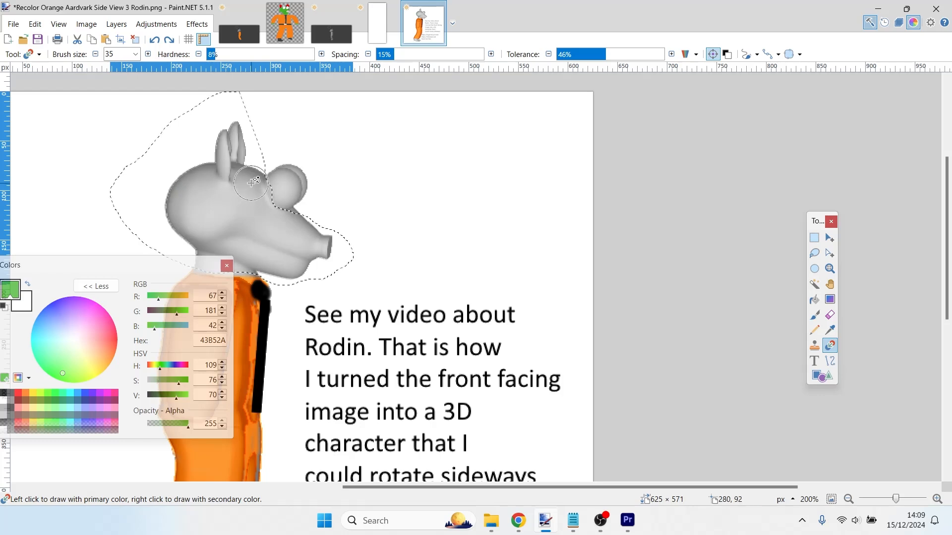
# Try recoloring the selected head green 43B52A with brush size 35, and undo the strokes together with the selection.
pyautogui.moveTo(251, 183); pyautogui.dragTo(133, 204)
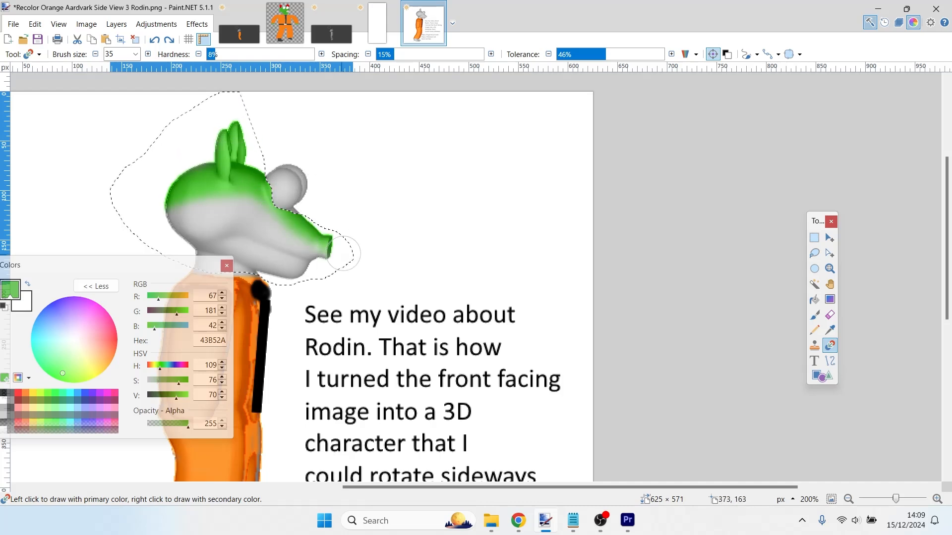
pyautogui.moveTo(243, 235)
pyautogui.mouseDown()
pyautogui.moveTo(179, 208)
pyautogui.moveTo(199, 243)
pyautogui.moveTo(154, 241)
pyautogui.mouseUp()
pyautogui.moveTo(226, 258)
pyautogui.mouseDown()
pyautogui.moveTo(272, 263)
pyautogui.moveTo(197, 221)
pyautogui.moveTo(305, 241)
pyautogui.moveTo(227, 200)
pyautogui.moveTo(258, 209)
pyautogui.moveTo(193, 201)
pyautogui.moveTo(240, 208)
pyautogui.mouseUp()
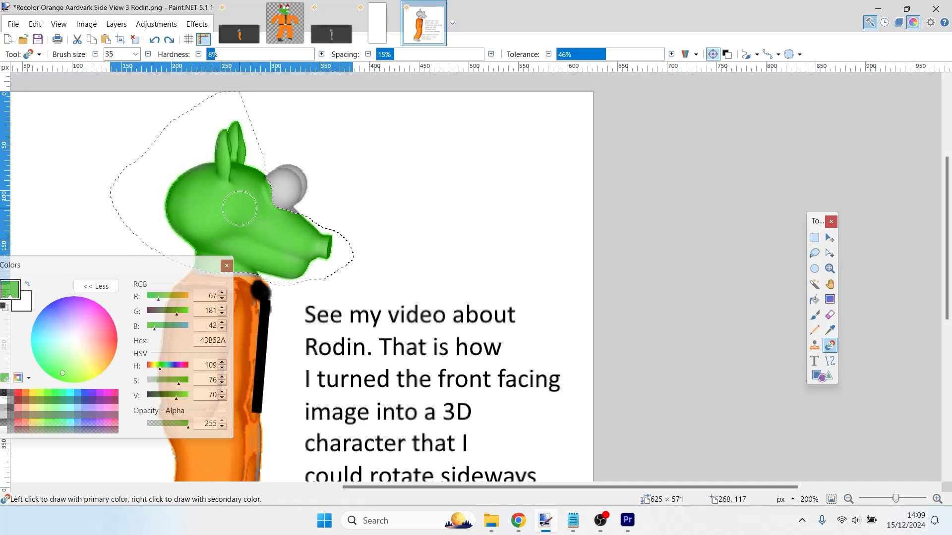
pyautogui.hotkey('ctrl', 'z')
pyautogui.hotkey('ctrl', 'z')
pyautogui.hotkey('ctrl', 'z')
pyautogui.hotkey('ctrl', 'z')
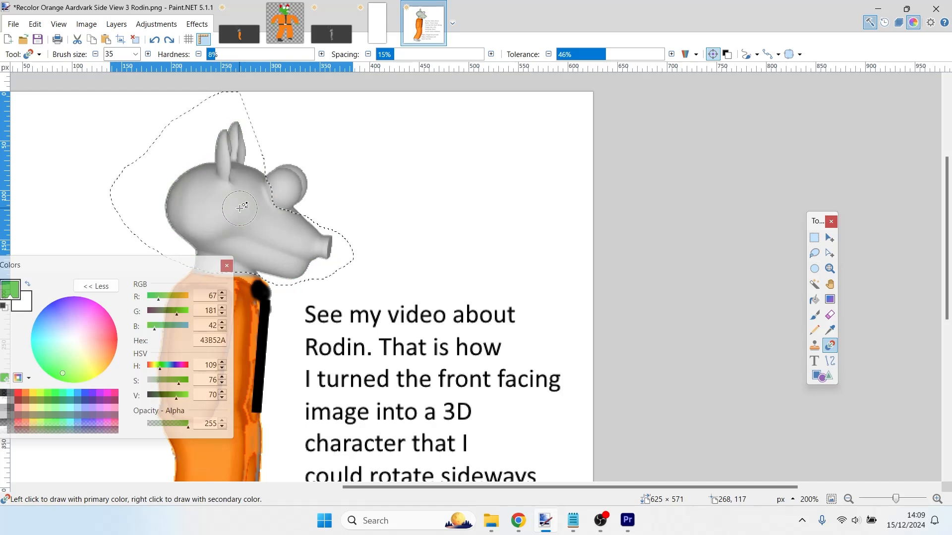
pyautogui.hotkey('ctrl', 'z')
# Lasso the aardvark's grey eyes as an area about 106 × 90 pixels and copy it.
pyautogui.click(814, 253)
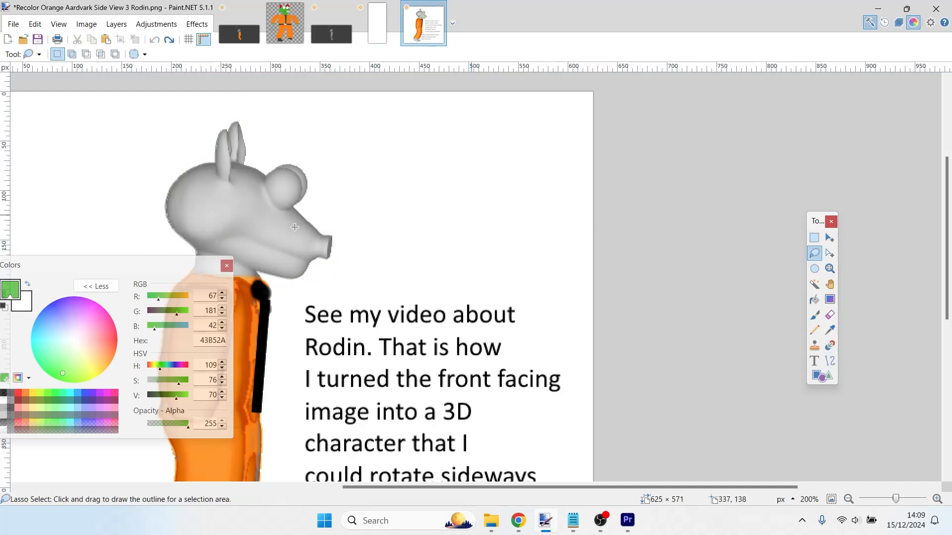
pyautogui.moveTo(268, 127)
pyautogui.mouseDown()
pyautogui.moveTo(272, 207)
pyautogui.moveTo(312, 210)
pyautogui.moveTo(366, 175)
pyautogui.moveTo(368, 188)
pyautogui.mouseUp()
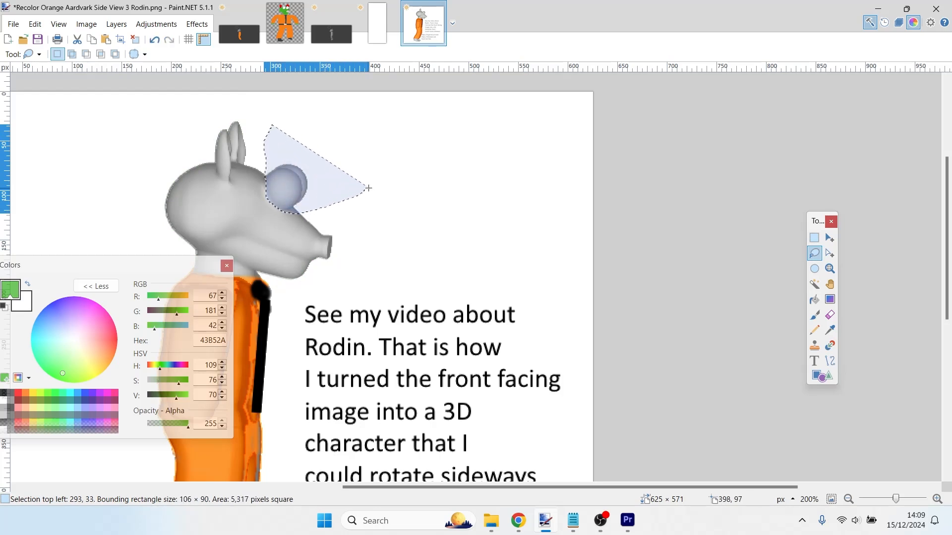
pyautogui.click(368, 188)
# Revisit the humanoid aardvark reference, try a green Recolor stroke across the side view's head and eyes, and undo it.
pyautogui.click(282, 17)
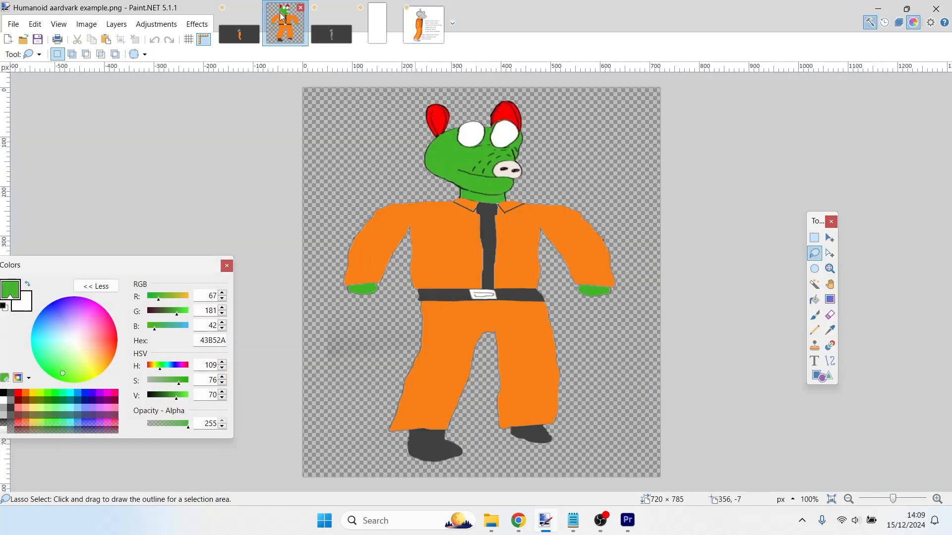
pyautogui.press('k')
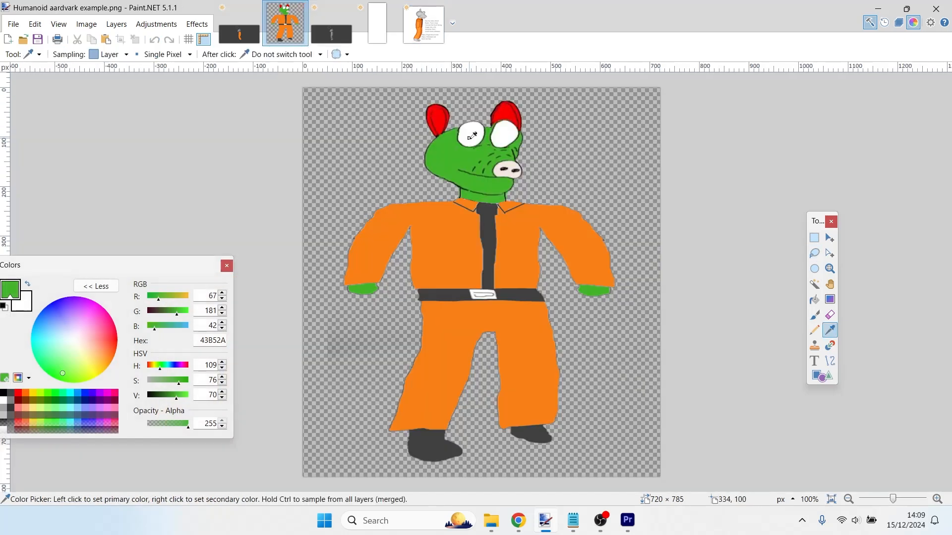
pyautogui.click(422, 31)
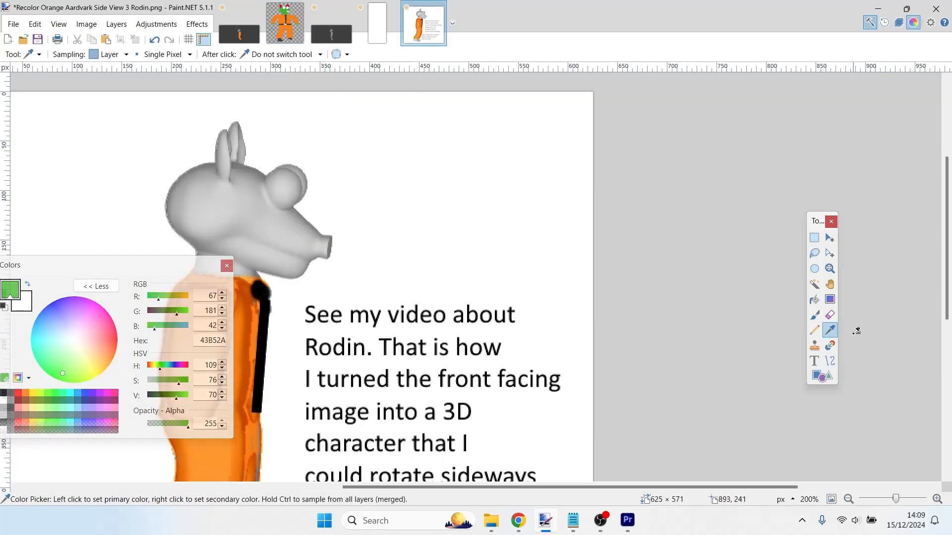
pyautogui.click(830, 347)
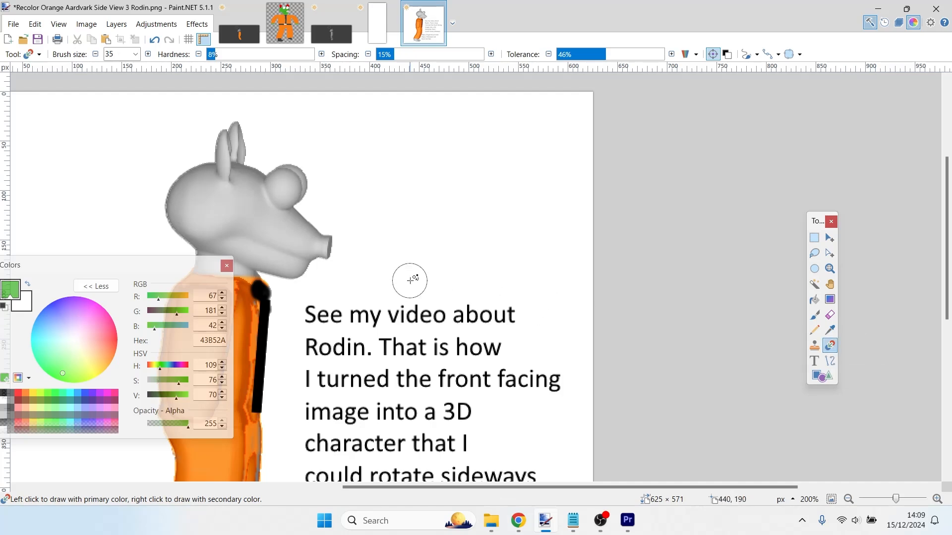
pyautogui.click(249, 201)
pyautogui.moveTo(251, 201)
pyautogui.mouseDown()
pyautogui.moveTo(278, 187)
pyautogui.moveTo(321, 196)
pyautogui.mouseUp()
pyautogui.hotkey('ctrl', 'z')
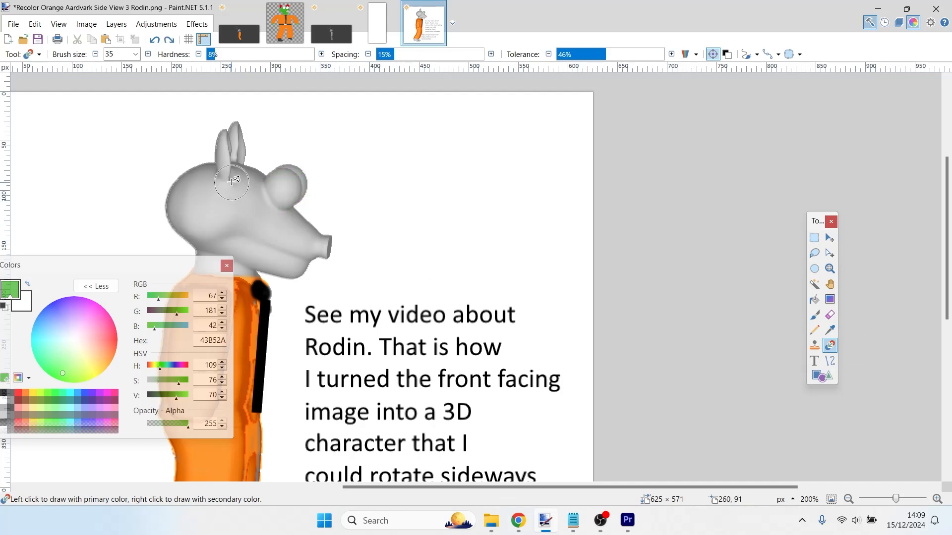
# Try recoloring the head green with repeated separate strokes and pasting the copied eyes back over it.
pyautogui.moveTo(229, 181)
pyautogui.mouseDown()
pyautogui.moveTo(285, 204)
pyautogui.moveTo(340, 203)
pyautogui.moveTo(347, 193)
pyautogui.moveTo(281, 185)
pyautogui.moveTo(279, 168)
pyautogui.moveTo(307, 173)
pyautogui.moveTo(264, 182)
pyautogui.moveTo(306, 194)
pyautogui.moveTo(270, 189)
pyautogui.moveTo(296, 195)
pyautogui.moveTo(274, 195)
pyautogui.moveTo(350, 271)
pyautogui.moveTo(302, 273)
pyautogui.moveTo(323, 250)
pyautogui.moveTo(217, 220)
pyautogui.mouseUp()
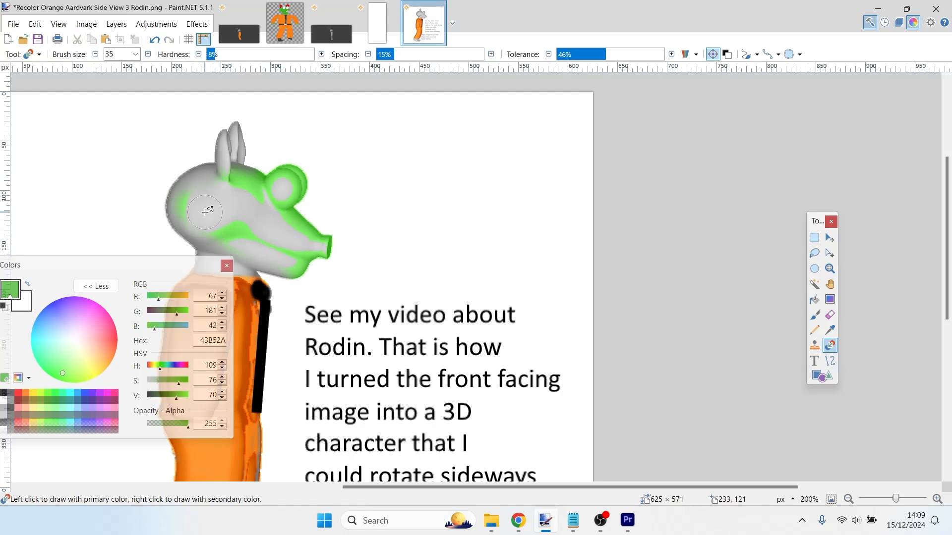
pyautogui.moveTo(205, 212)
pyautogui.mouseDown()
pyautogui.moveTo(199, 192)
pyautogui.moveTo(267, 233)
pyautogui.moveTo(242, 196)
pyautogui.moveTo(262, 207)
pyautogui.moveTo(281, 184)
pyautogui.moveTo(271, 198)
pyautogui.moveTo(305, 221)
pyautogui.moveTo(315, 234)
pyautogui.moveTo(299, 235)
pyautogui.moveTo(314, 244)
pyautogui.moveTo(275, 232)
pyautogui.moveTo(290, 258)
pyautogui.moveTo(283, 264)
pyautogui.moveTo(185, 213)
pyautogui.moveTo(187, 193)
pyautogui.moveTo(233, 186)
pyautogui.mouseUp()
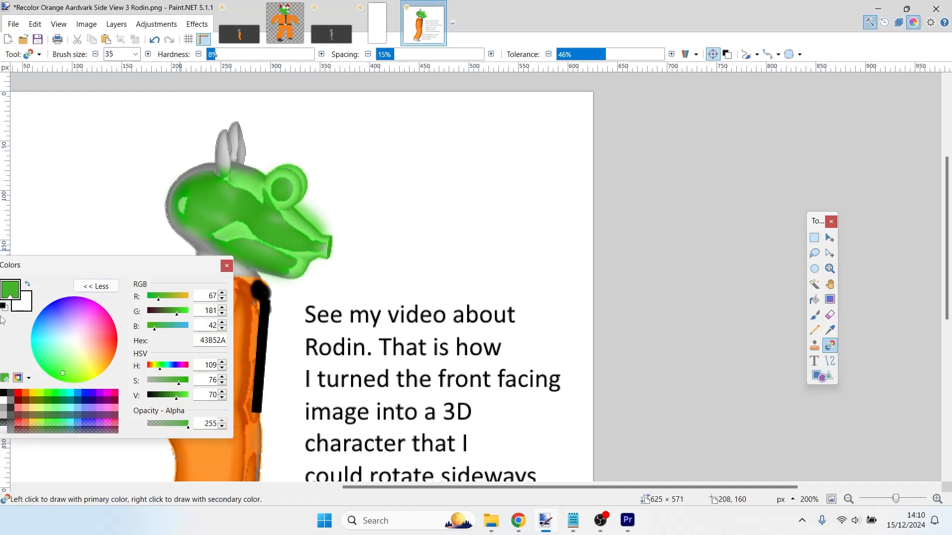
pyautogui.hotkey('ctrl', 'z')
pyautogui.hotkey('ctrl', 'd')
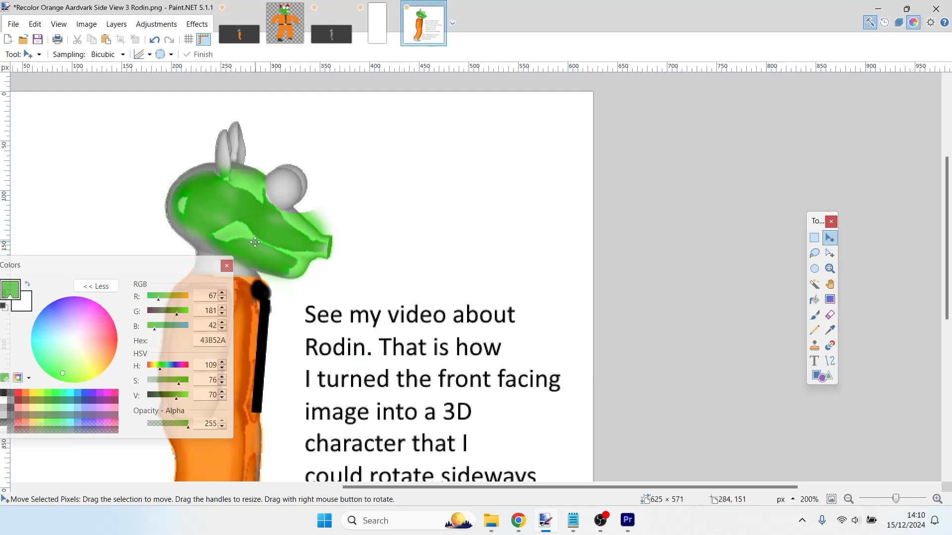
# Undo the pasted eyes and the green strokes on the head.
pyautogui.hotkey('ctrl', 'z')
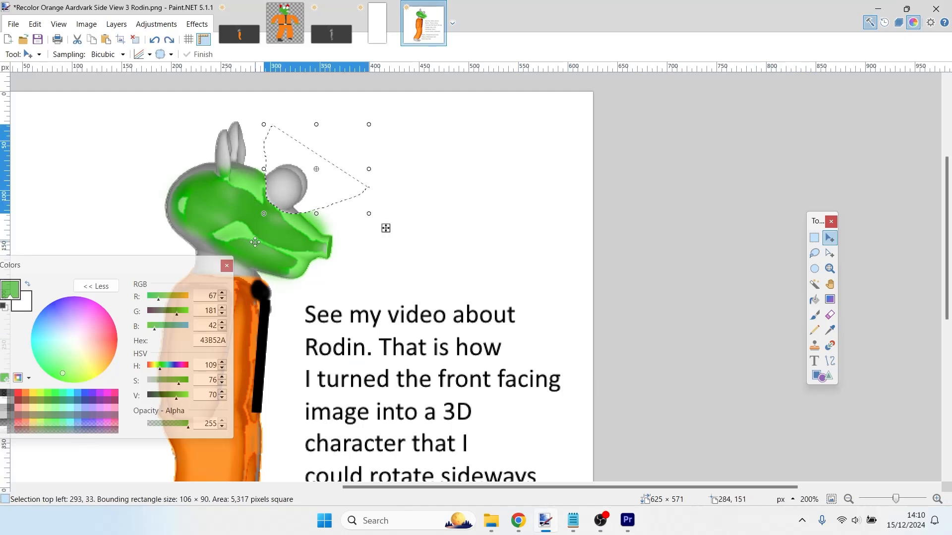
pyautogui.hotkey('ctrl', 'z')
pyautogui.hotkey('ctrl', 'z')
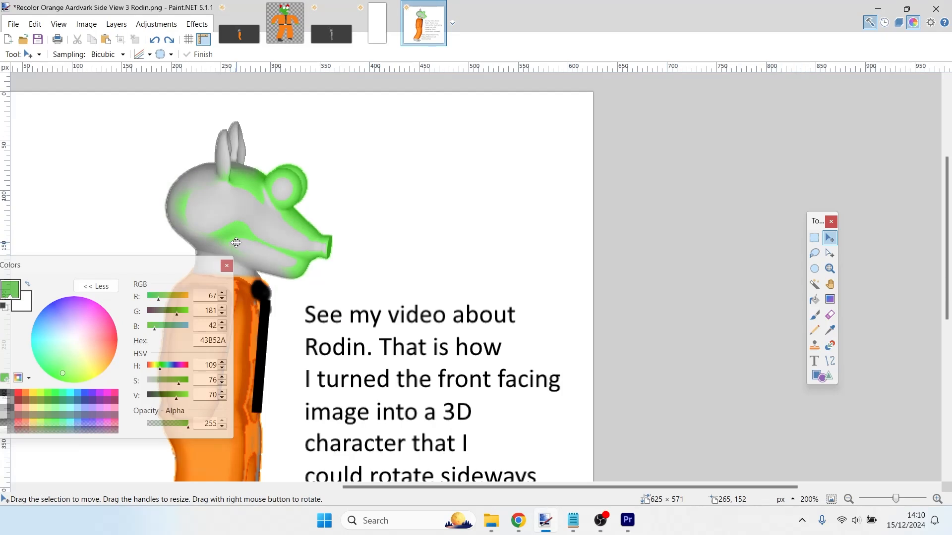
pyautogui.hotkey('ctrl', 'z')
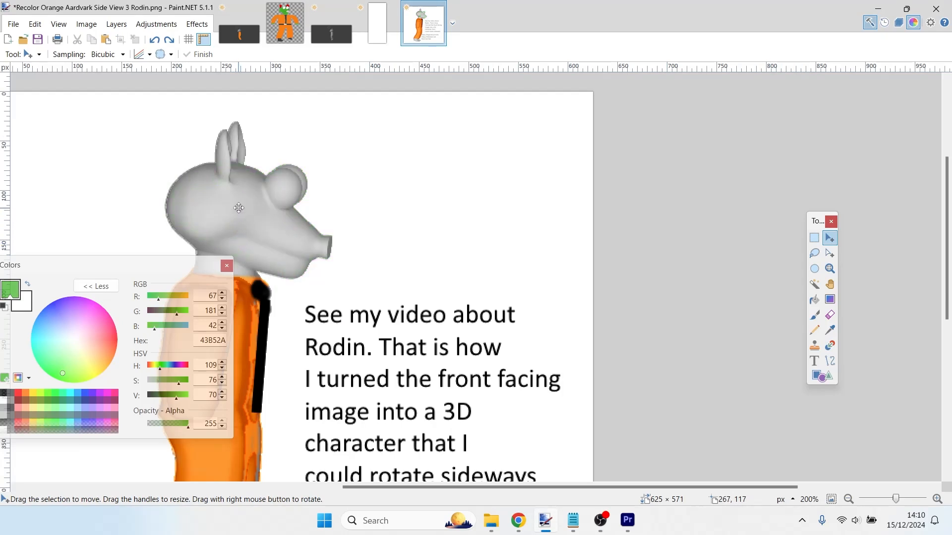
# Recolor the head, ears, snout and neck green 43B52A with brush size 35, and paste the copied grey eyes back in place.
pyautogui.click(829, 346)
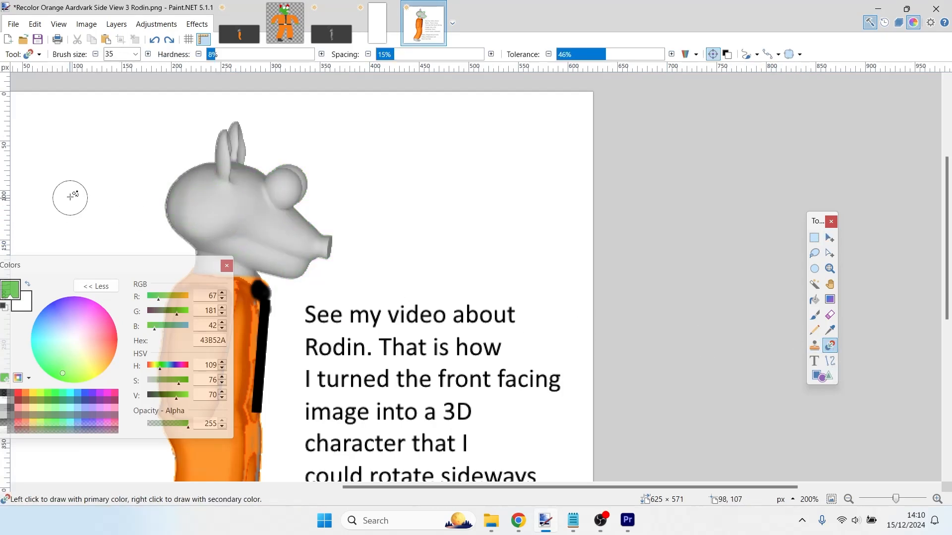
pyautogui.moveTo(186, 204)
pyautogui.mouseDown()
pyautogui.moveTo(232, 173)
pyautogui.moveTo(226, 136)
pyautogui.moveTo(235, 121)
pyautogui.moveTo(247, 174)
pyautogui.moveTo(271, 182)
pyautogui.moveTo(313, 233)
pyautogui.moveTo(319, 257)
pyautogui.moveTo(191, 269)
pyautogui.moveTo(222, 251)
pyautogui.moveTo(172, 206)
pyautogui.moveTo(211, 245)
pyautogui.moveTo(212, 215)
pyautogui.moveTo(266, 240)
pyautogui.moveTo(271, 227)
pyautogui.moveTo(225, 161)
pyautogui.moveTo(209, 162)
pyautogui.moveTo(257, 213)
pyautogui.moveTo(196, 195)
pyautogui.moveTo(302, 246)
pyautogui.moveTo(282, 231)
pyautogui.moveTo(261, 242)
pyautogui.moveTo(231, 231)
pyautogui.moveTo(290, 259)
pyautogui.moveTo(226, 183)
pyautogui.moveTo(239, 161)
pyautogui.moveTo(263, 182)
pyautogui.moveTo(189, 174)
pyautogui.mouseUp()
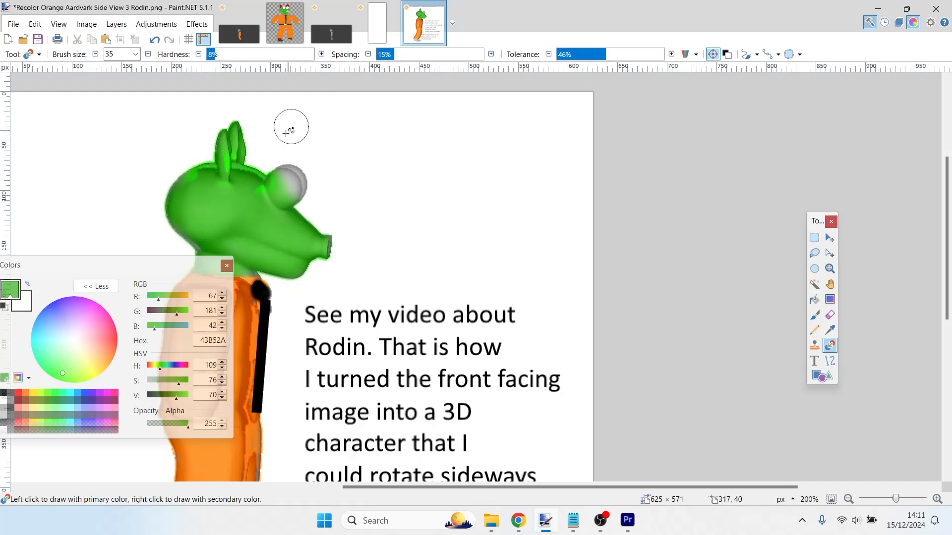
pyautogui.moveTo(203, 223)
pyautogui.mouseDown()
pyautogui.moveTo(200, 184)
pyautogui.moveTo(240, 165)
pyautogui.moveTo(187, 176)
pyautogui.moveTo(222, 173)
pyautogui.moveTo(214, 203)
pyautogui.moveTo(231, 187)
pyautogui.moveTo(234, 220)
pyautogui.moveTo(244, 189)
pyautogui.moveTo(227, 197)
pyautogui.moveTo(216, 169)
pyautogui.moveTo(197, 220)
pyautogui.mouseUp()
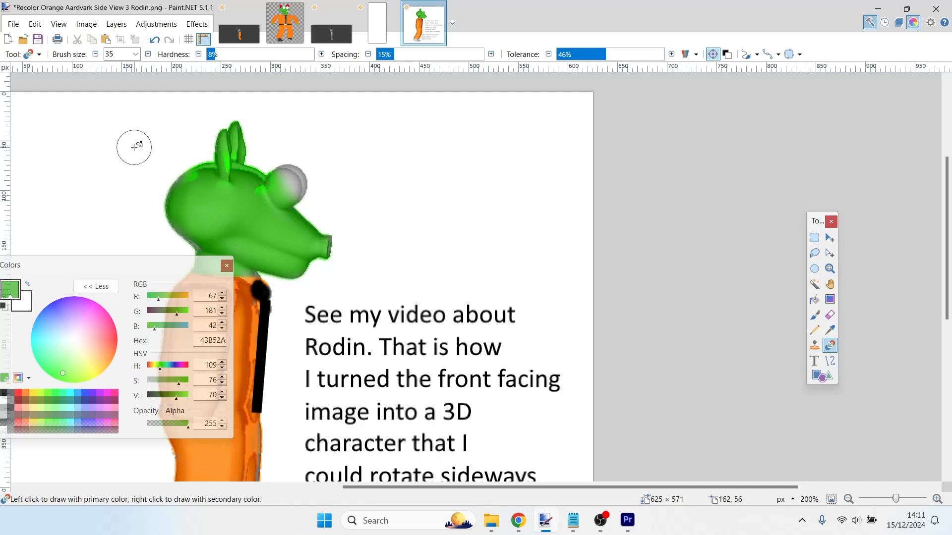
pyautogui.hotkey('ctrl', 'v')
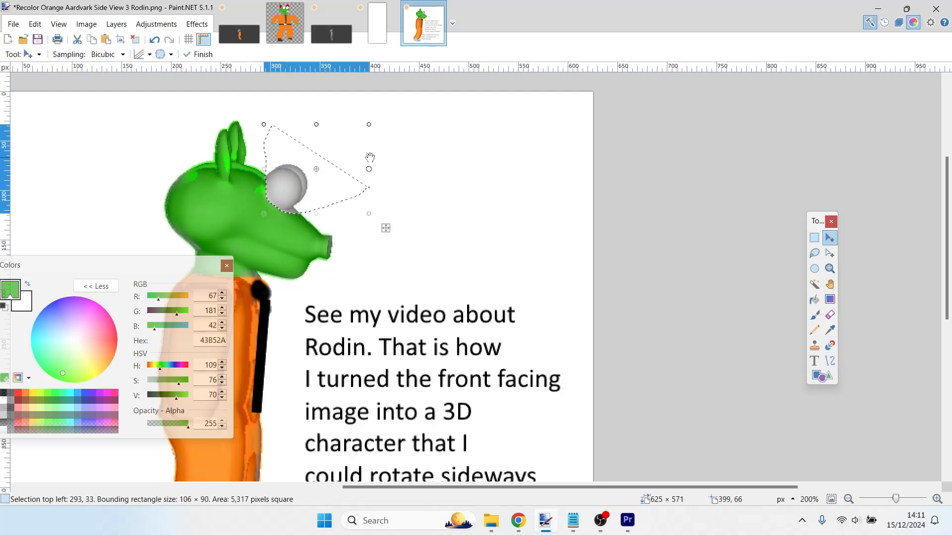
pyautogui.hotkey('ctrl', 'd')
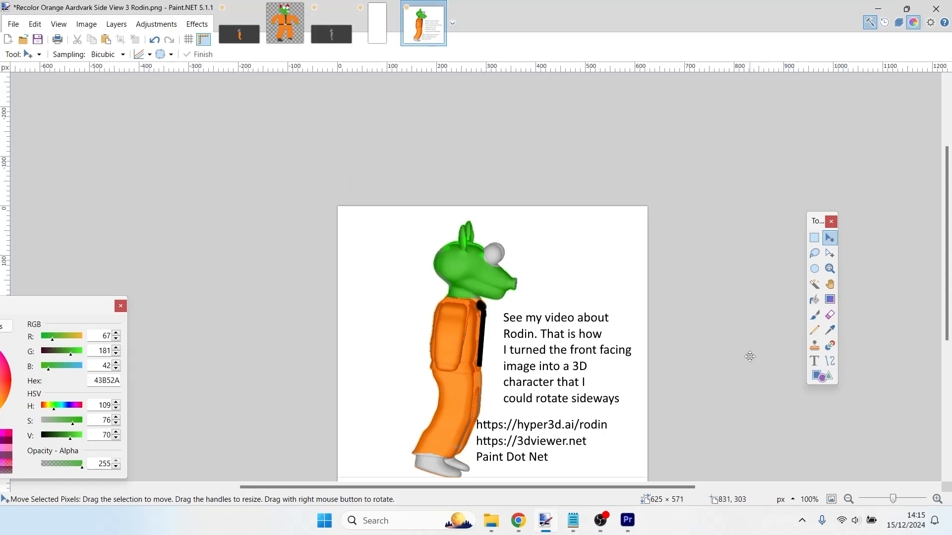
# Set the primary colour to the palette's blue 0094FF, keeping the side view's whole suit in view.
pyautogui.keyDown('ctrl'); pyautogui.scroll(1, 750, 357); pyautogui.keyUp('ctrl')
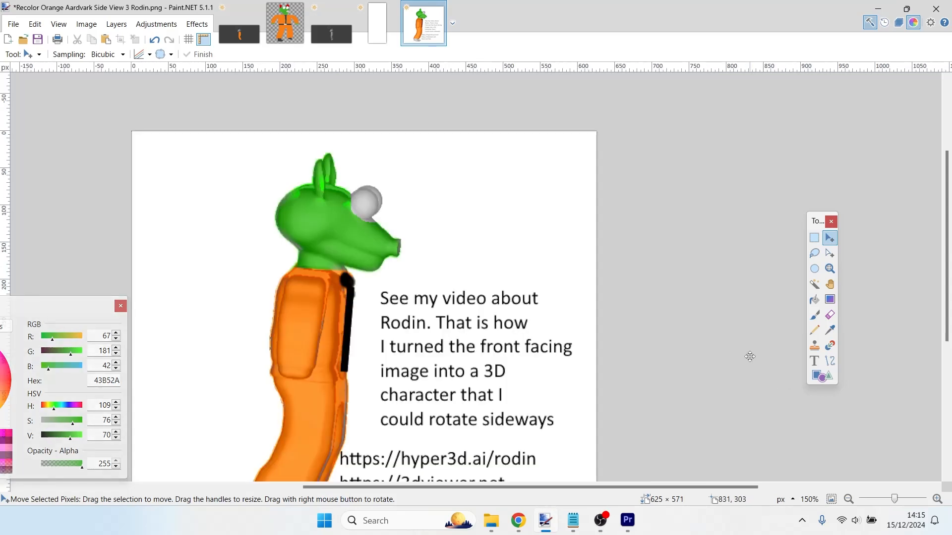
pyautogui.moveTo(949, 273); pyautogui.dragTo(949, 315)
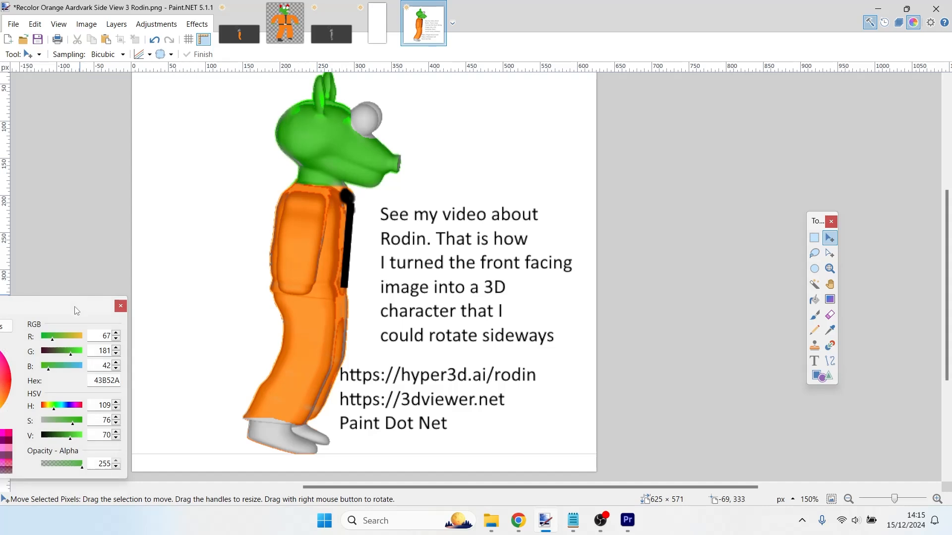
pyautogui.moveTo(77, 311); pyautogui.dragTo(123, 202)
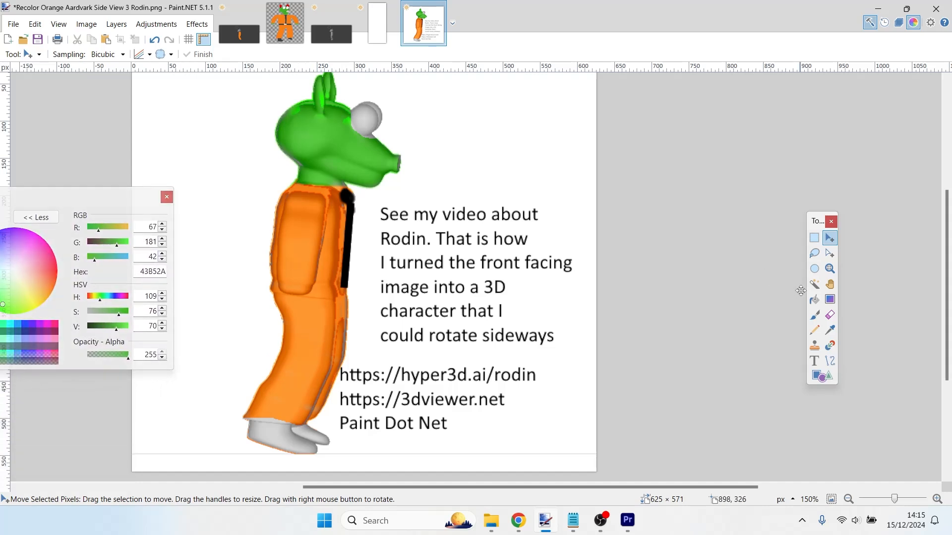
pyautogui.click(18, 324)
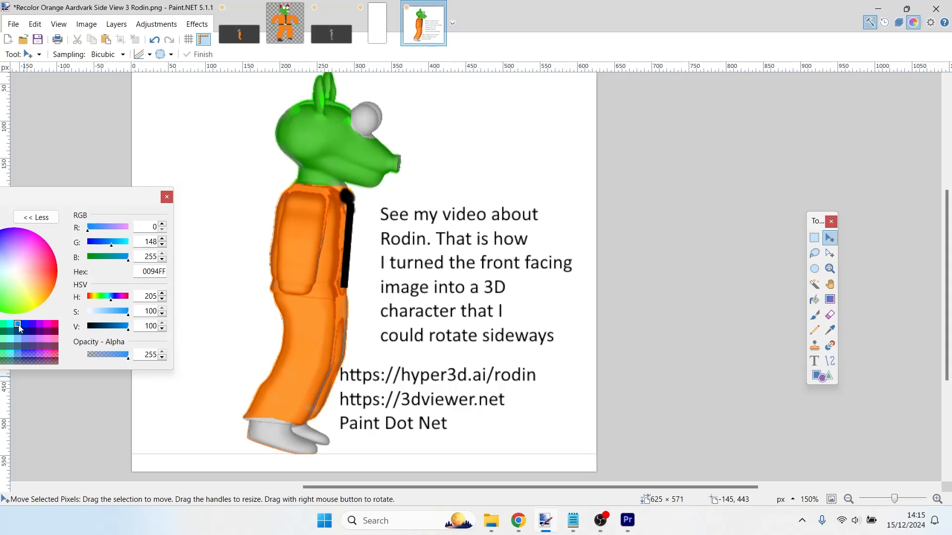
# Try filling the orange suit with solid blue 0094FF using the Paint Bucket at 46% tolerance, and undo it.
pyautogui.press('f')
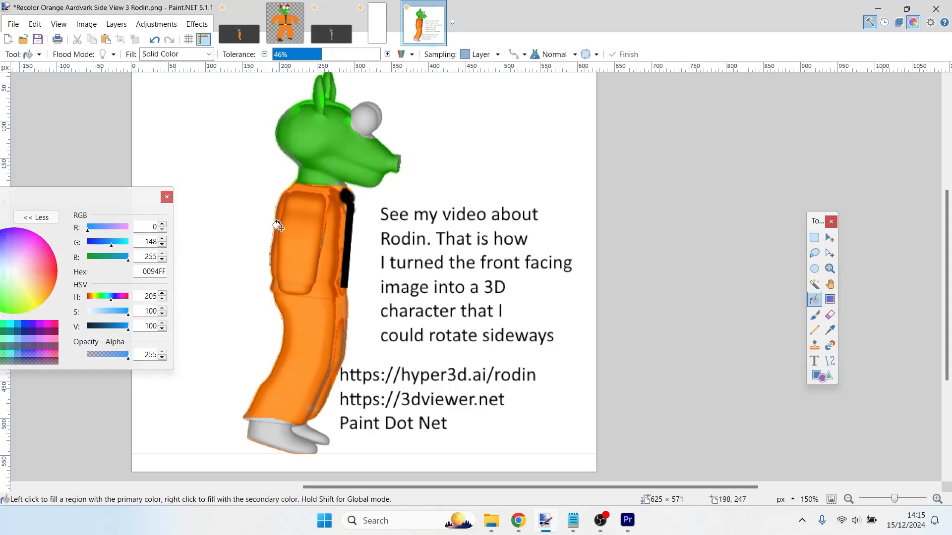
pyautogui.click(294, 231)
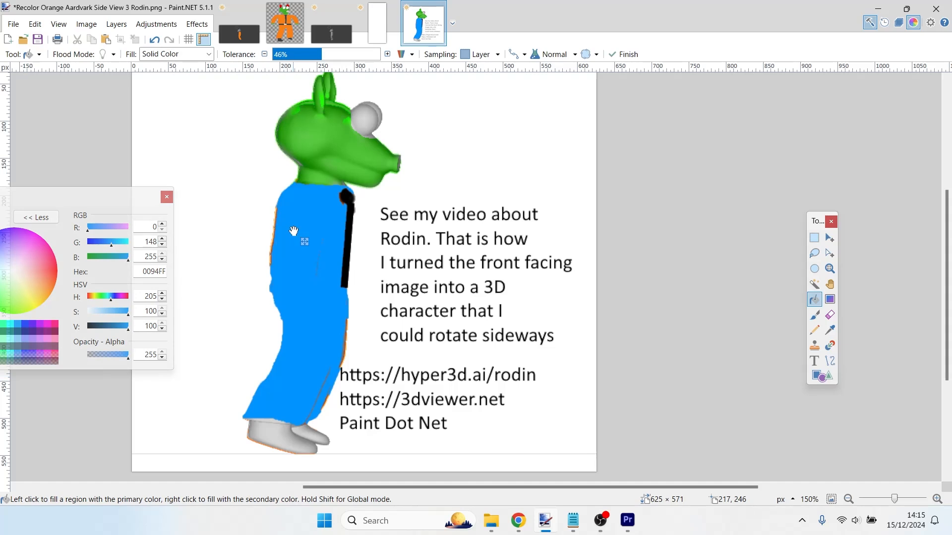
pyautogui.hotkey('ctrl', 'z')
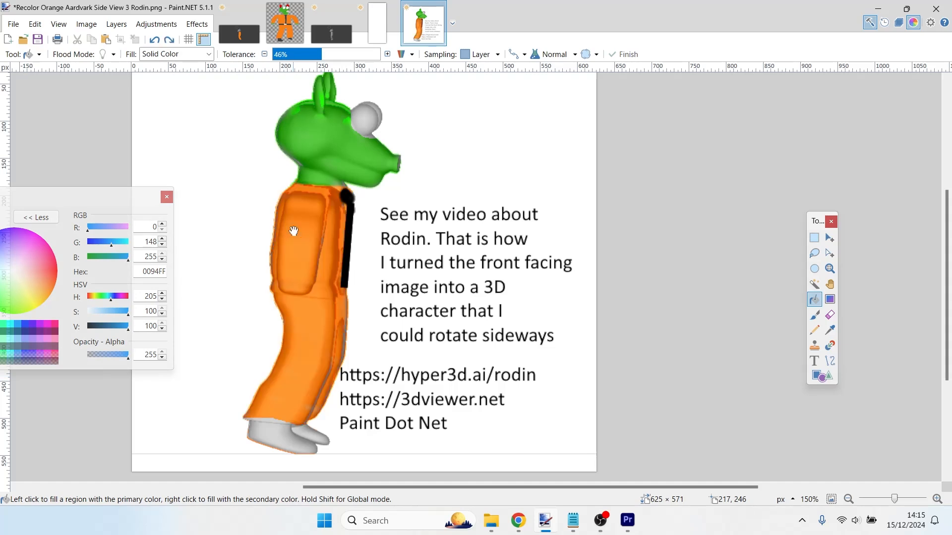
# Recolor the suit's jacket, sleeve and trousers blue 0094FF with the Recolor tool at brush size 35 and 46% tolerance.
pyautogui.click(830, 345)
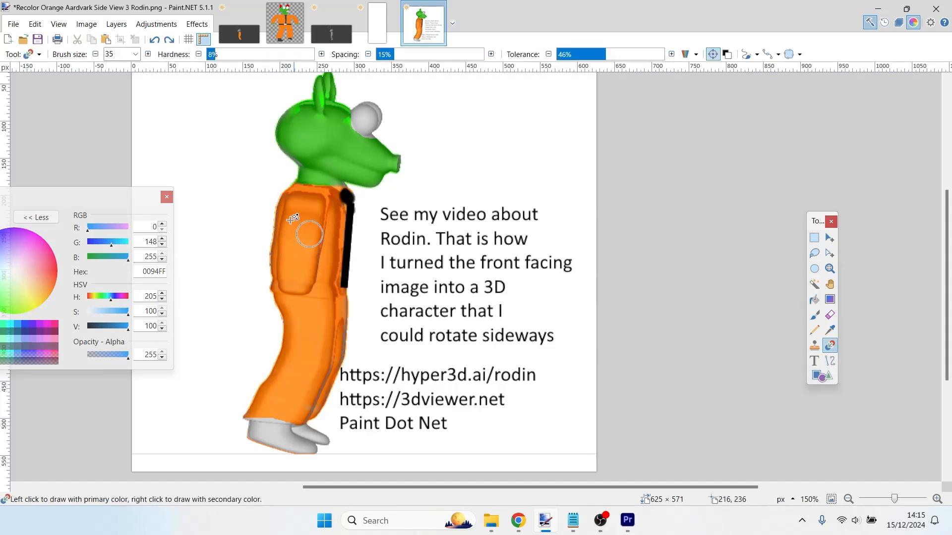
pyautogui.moveTo(288, 213)
pyautogui.mouseDown()
pyautogui.moveTo(307, 246)
pyautogui.moveTo(272, 186)
pyautogui.moveTo(340, 207)
pyautogui.moveTo(315, 194)
pyautogui.moveTo(342, 199)
pyautogui.moveTo(283, 193)
pyautogui.moveTo(343, 239)
pyautogui.moveTo(324, 246)
pyautogui.moveTo(310, 236)
pyautogui.moveTo(325, 233)
pyautogui.moveTo(319, 223)
pyautogui.moveTo(345, 224)
pyautogui.moveTo(277, 216)
pyautogui.moveTo(273, 263)
pyautogui.moveTo(295, 317)
pyautogui.moveTo(285, 291)
pyautogui.moveTo(253, 390)
pyautogui.moveTo(308, 364)
pyautogui.moveTo(353, 368)
pyautogui.moveTo(308, 327)
pyautogui.moveTo(186, 279)
pyautogui.mouseUp()
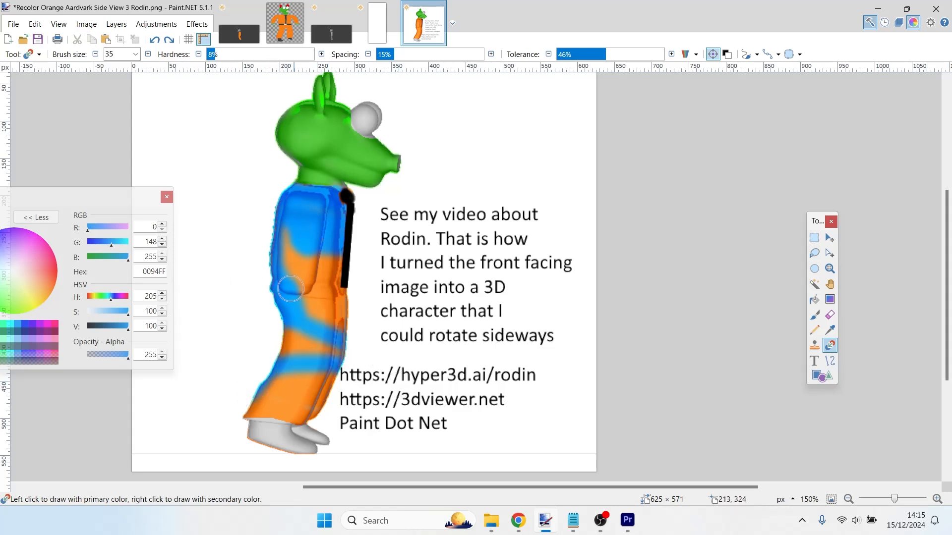
pyautogui.moveTo(291, 287)
pyautogui.mouseDown()
pyautogui.moveTo(319, 270)
pyautogui.moveTo(296, 245)
pyautogui.moveTo(322, 254)
pyautogui.moveTo(285, 233)
pyautogui.moveTo(283, 256)
pyautogui.moveTo(309, 275)
pyautogui.moveTo(333, 260)
pyautogui.moveTo(345, 315)
pyautogui.moveTo(333, 323)
pyautogui.moveTo(335, 288)
pyautogui.moveTo(310, 306)
pyautogui.moveTo(306, 267)
pyautogui.moveTo(286, 276)
pyautogui.moveTo(344, 342)
pyautogui.moveTo(307, 413)
pyautogui.moveTo(225, 406)
pyautogui.moveTo(248, 417)
pyautogui.moveTo(290, 409)
pyautogui.moveTo(273, 387)
pyautogui.moveTo(251, 381)
pyautogui.moveTo(276, 394)
pyautogui.moveTo(267, 395)
pyautogui.moveTo(292, 392)
pyautogui.moveTo(302, 374)
pyautogui.moveTo(291, 386)
pyautogui.moveTo(310, 397)
pyautogui.moveTo(288, 370)
pyautogui.moveTo(259, 390)
pyautogui.mouseUp()
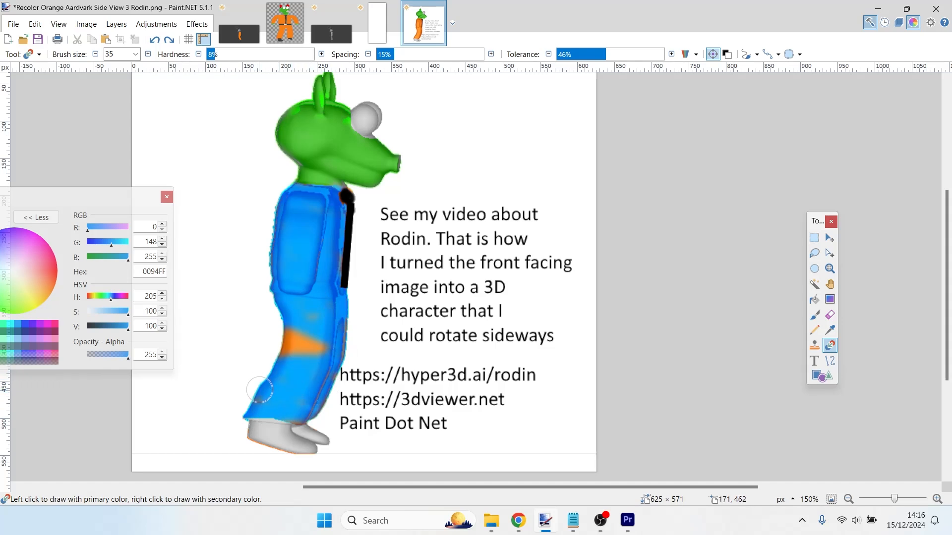
pyautogui.moveTo(314, 355)
pyautogui.mouseDown()
pyautogui.moveTo(298, 334)
pyautogui.moveTo(286, 354)
pyautogui.moveTo(315, 345)
pyautogui.mouseUp()
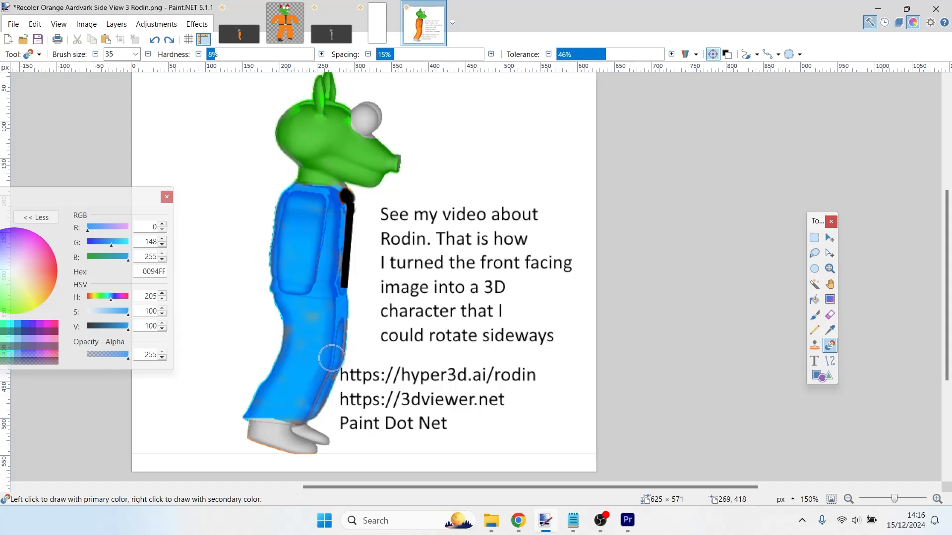